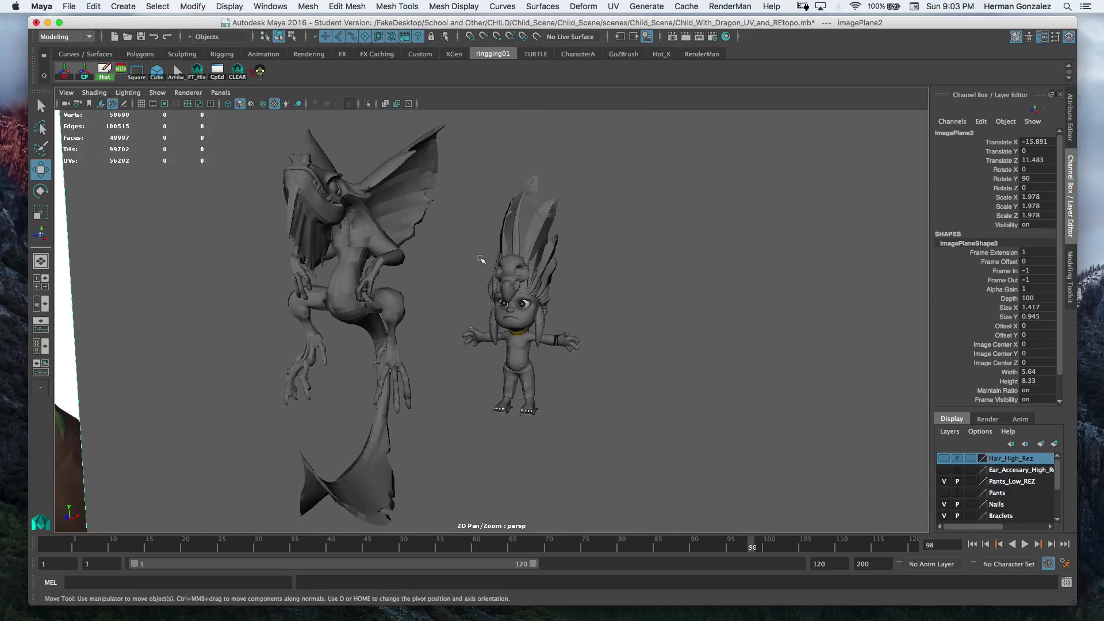
Step: Examine the dragon and the child character from several angles, closing in on the child's body
{"action": "middle_click_drag", "start_coordinate": [468, 265], "coordinate": [502, 203], "text": "alt"}
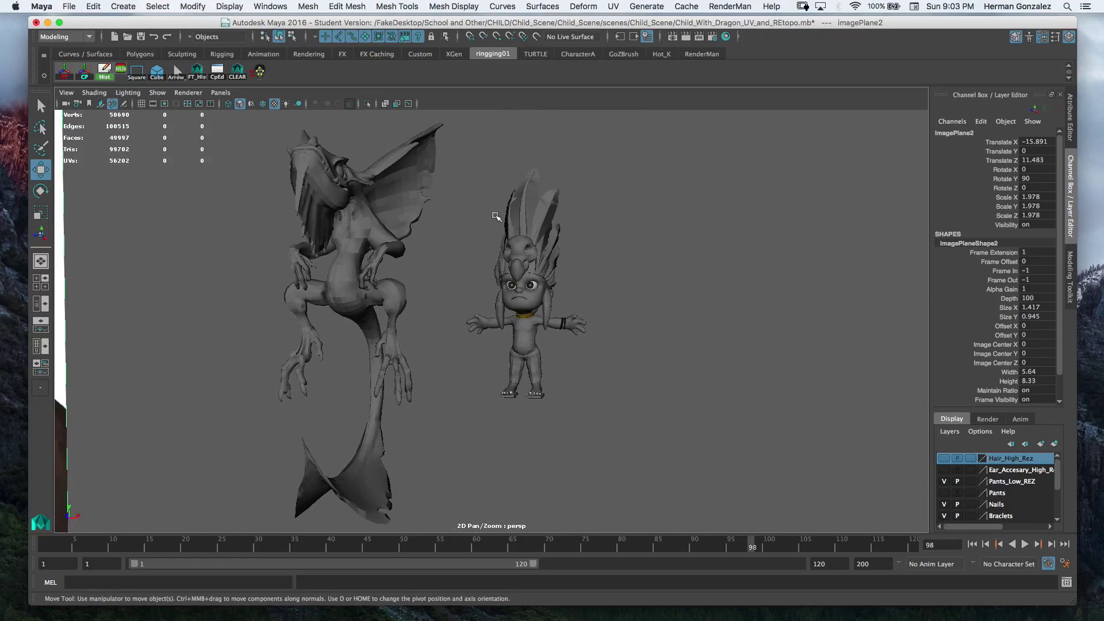
{"action": "left_click_drag", "start_coordinate": [514, 240], "coordinate": [379, 293], "text": "alt"}
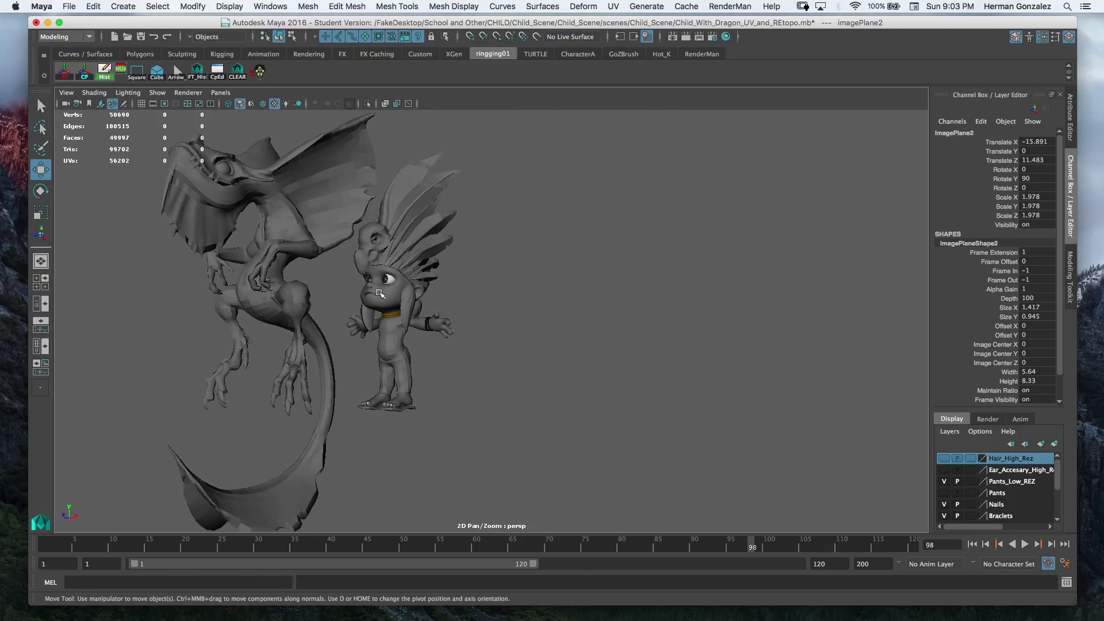
{"action": "left_click_drag", "start_coordinate": [407, 339], "coordinate": [423, 313], "text": "alt"}
{"action": "middle_click_drag", "start_coordinate": [423, 314], "coordinate": [487, 242], "text": "alt"}
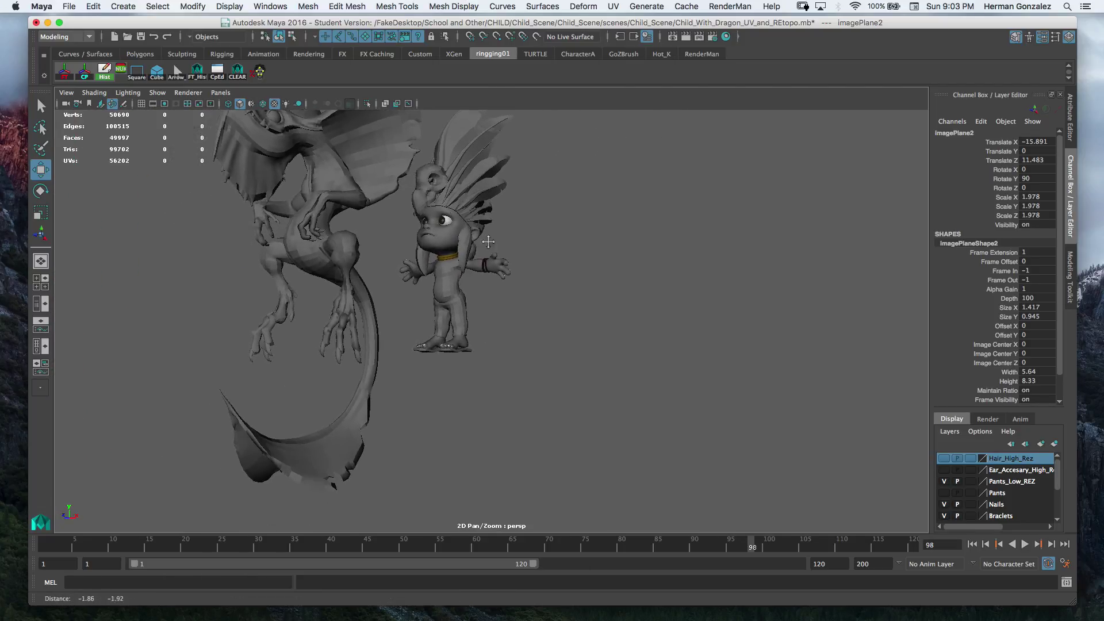
{"action": "left_click_drag", "start_coordinate": [487, 241], "coordinate": [491, 219], "text": "alt"}
{"action": "middle_click_drag", "start_coordinate": [486, 350], "coordinate": [446, 264], "text": "alt"}
{"action": "left_click_drag", "start_coordinate": [446, 264], "coordinate": [424, 316], "text": "alt"}
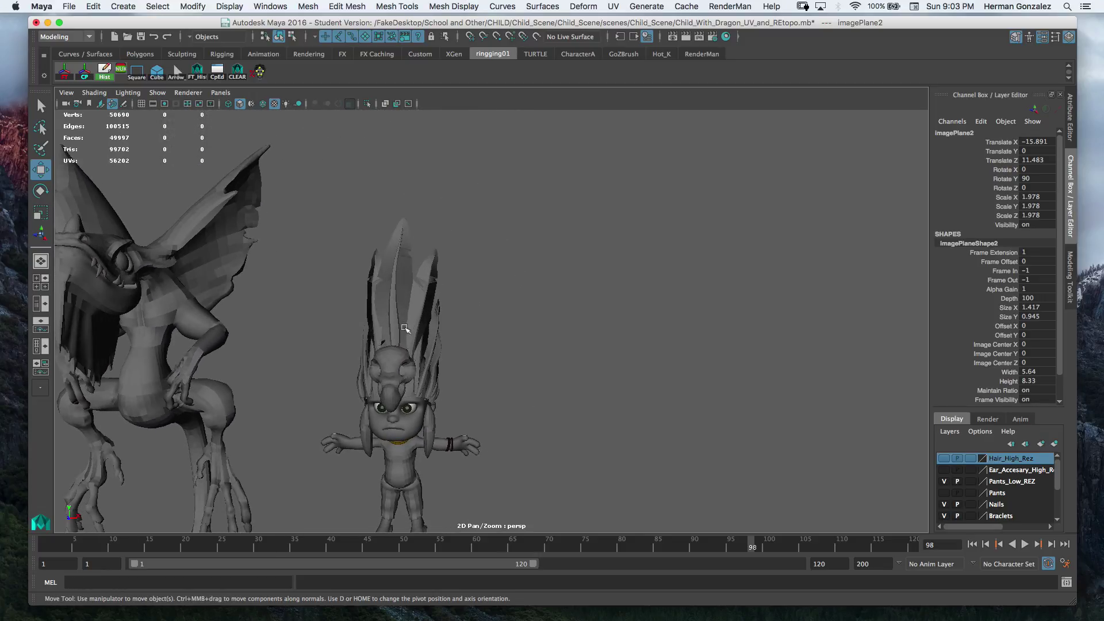
{"action": "middle_click_drag", "start_coordinate": [424, 316], "coordinate": [479, 219], "text": "alt"}
{"action": "left_click_drag", "start_coordinate": [569, 300], "coordinate": [508, 311], "text": "alt"}
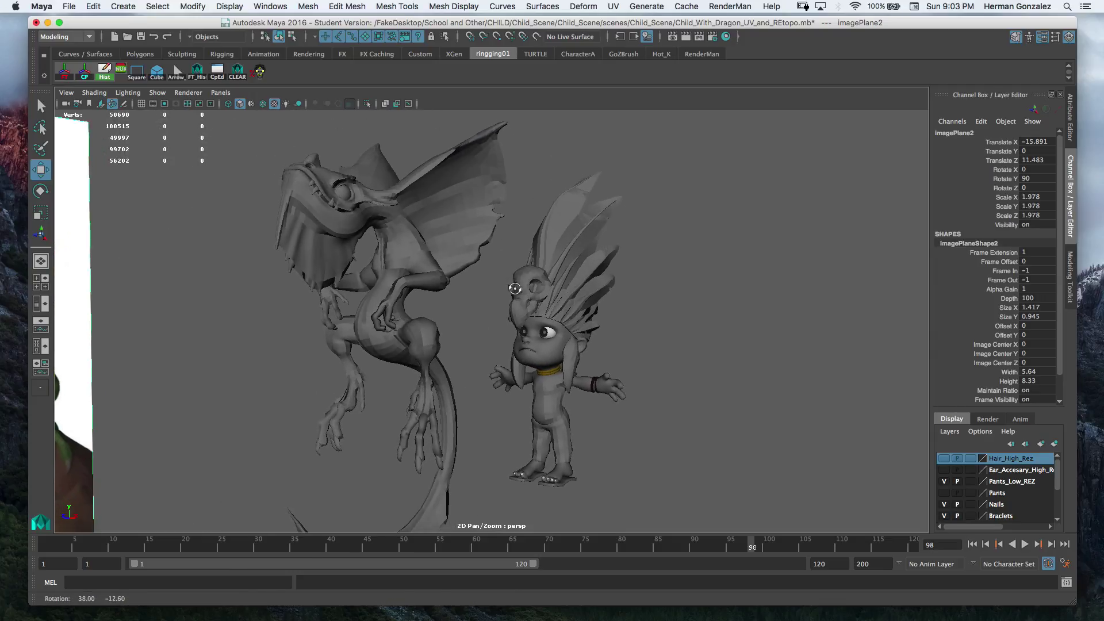
{"action": "middle_click_drag", "start_coordinate": [509, 310], "coordinate": [421, 286], "text": "alt"}
{"action": "scroll", "coordinate": [420, 285], "scroll_direction": "up", "scroll_amount": 10}
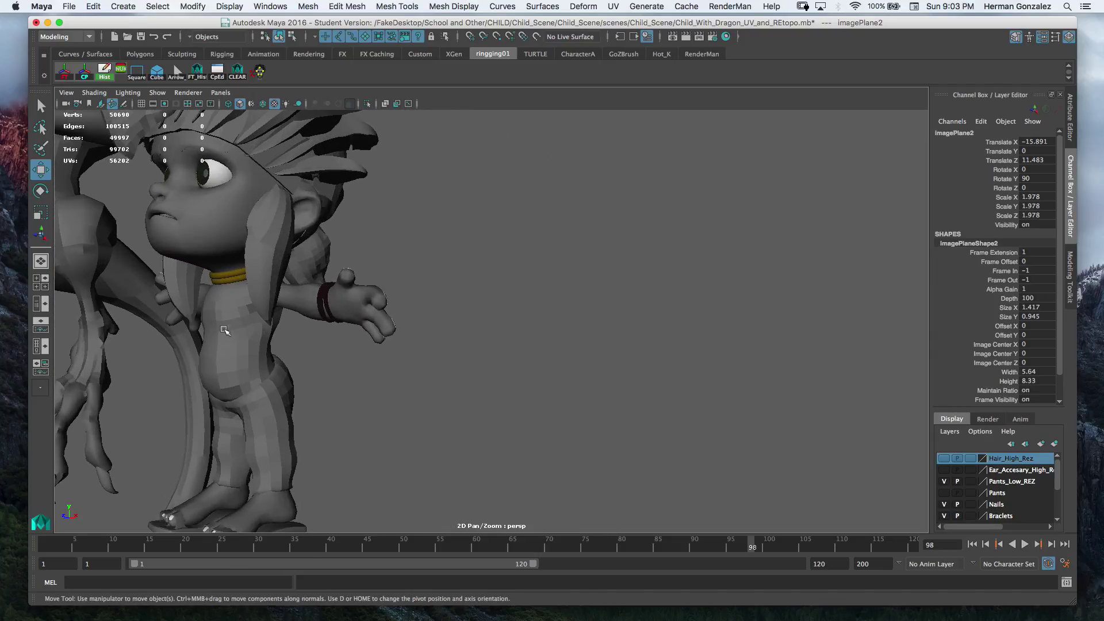
Step: Show the wireframe over the shaded models and bring the child's body into front view
{"action": "left_click", "coordinate": [263, 104]}
{"action": "left_click_drag", "start_coordinate": [251, 282], "coordinate": [285, 278], "text": "alt"}
{"action": "middle_click_drag", "start_coordinate": [285, 278], "coordinate": [571, 200], "text": "alt"}
{"action": "mouse_move", "coordinate": [572, 199]}
{"action": "left_mouse_down", "text": "alt"}
{"action": "mouse_move", "coordinate": [520, 224]}
{"action": "mouse_move", "coordinate": [530, 225]}
{"action": "left_mouse_up", "text": "alt"}
{"action": "middle_click_drag", "start_coordinate": [370, 271], "coordinate": [473, 288], "text": "alt"}
{"action": "scroll", "coordinate": [473, 288], "scroll_direction": "down", "scroll_amount": 5}
{"action": "left_click_drag", "start_coordinate": [426, 315], "coordinate": [438, 319], "text": "alt"}
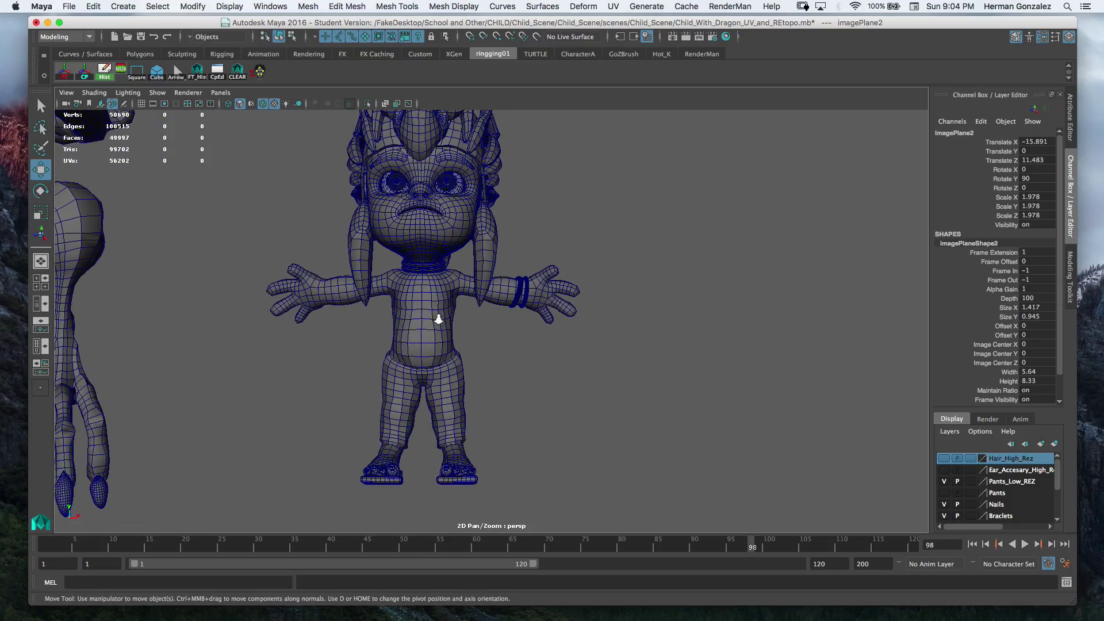
Step: Isolate all of the child character's meshes in the viewport and clear the selection
{"action": "scroll", "coordinate": [438, 320], "scroll_direction": "down", "scroll_amount": 4}
{"action": "left_click_drag", "start_coordinate": [617, 470], "coordinate": [630, 465]}
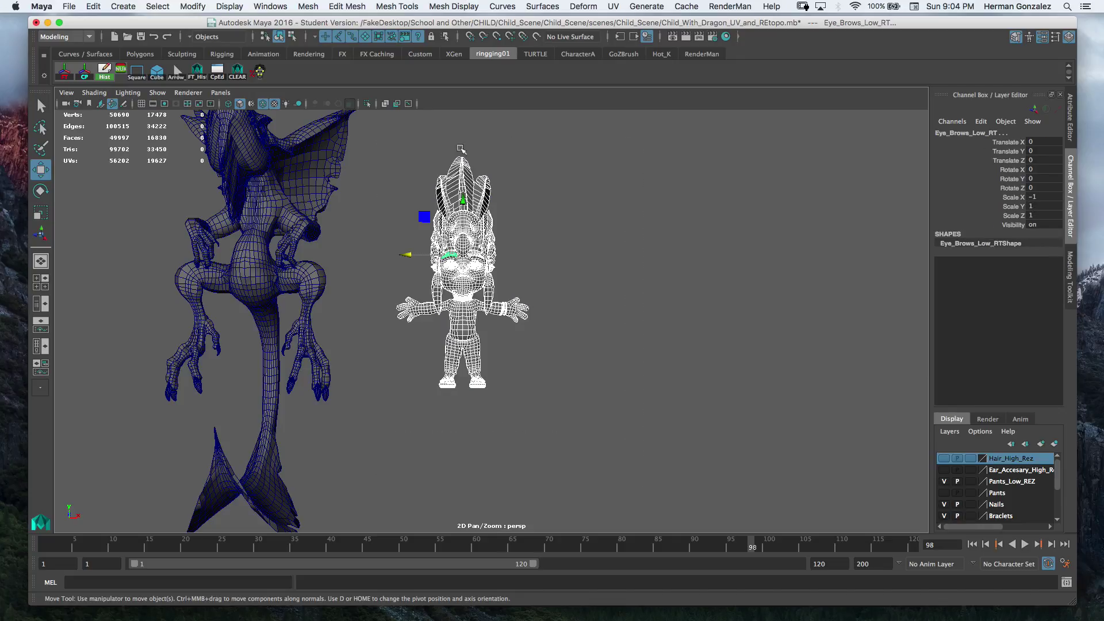
{"action": "left_click", "coordinate": [366, 104]}
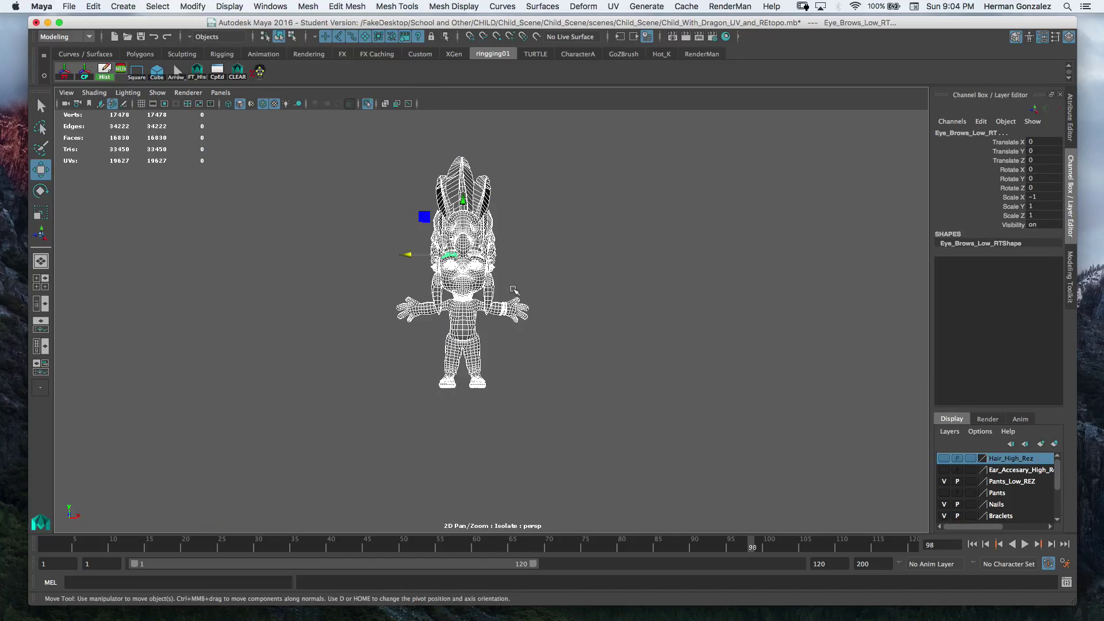
{"action": "left_click", "coordinate": [522, 231]}
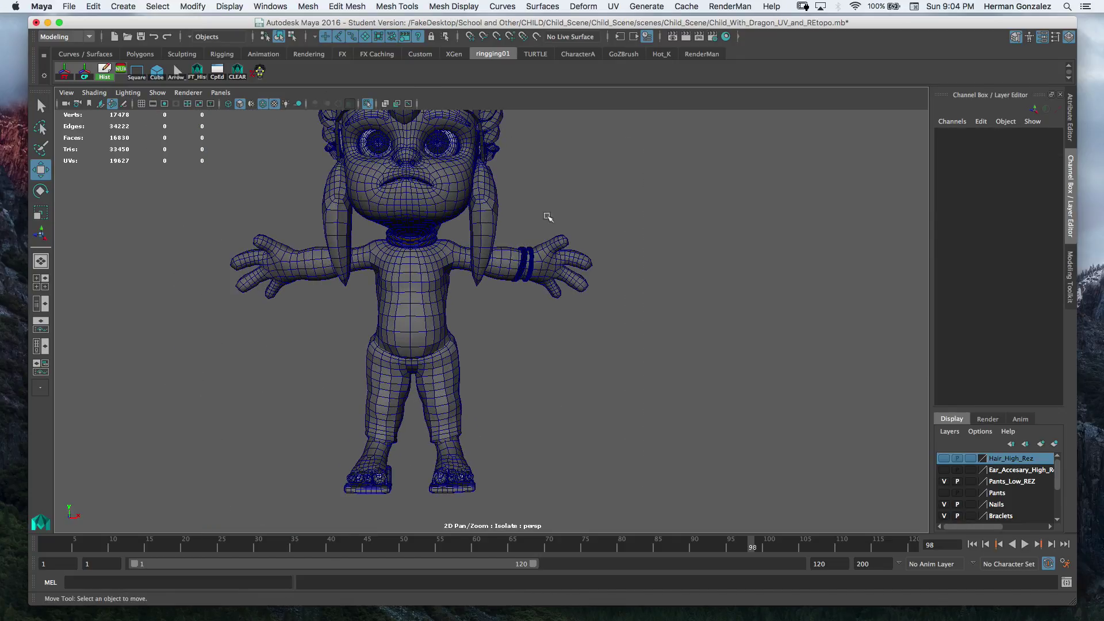
Step: Examine the topology of the child's face, bird-skull headdress and feathers from the front and side
{"action": "left_click_drag", "start_coordinate": [546, 186], "coordinate": [524, 194], "text": "alt"}
{"action": "scroll", "coordinate": [525, 197], "scroll_direction": "up", "scroll_amount": 5}
{"action": "middle_click_drag", "start_coordinate": [524, 199], "coordinate": [480, 310], "text": "alt"}
{"action": "left_click_drag", "start_coordinate": [455, 288], "coordinate": [432, 299], "text": "alt"}
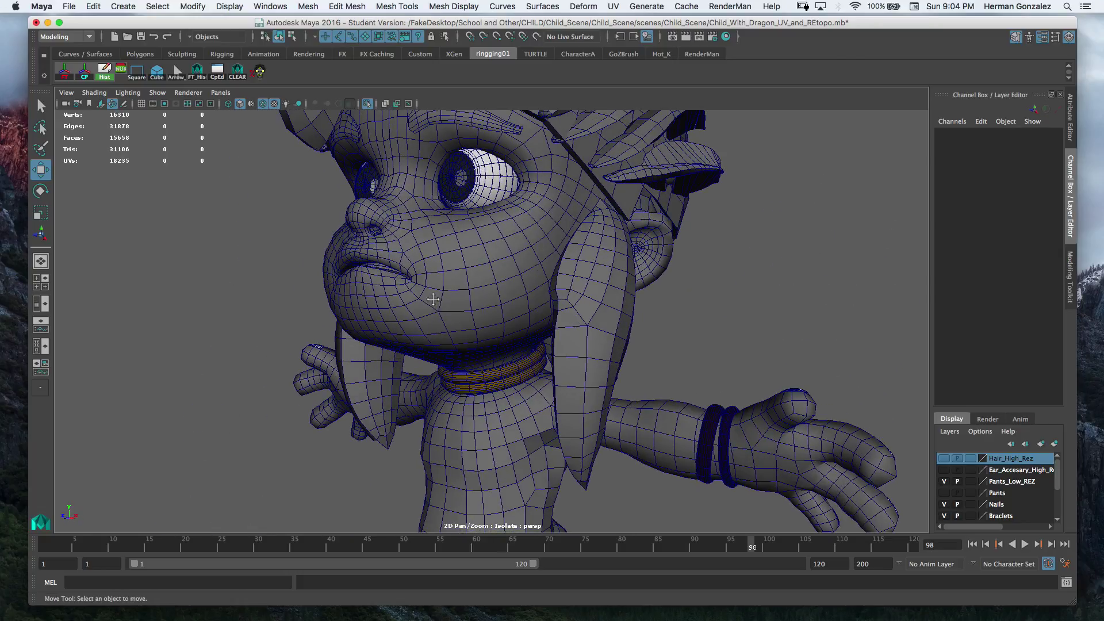
{"action": "middle_click_drag", "start_coordinate": [513, 215], "coordinate": [470, 347], "text": "alt"}
{"action": "mouse_move", "coordinate": [478, 237]}
{"action": "middle_mouse_down", "text": "alt"}
{"action": "mouse_move", "coordinate": [458, 293]}
{"action": "mouse_move", "coordinate": [426, 284]}
{"action": "middle_mouse_up", "text": "alt"}
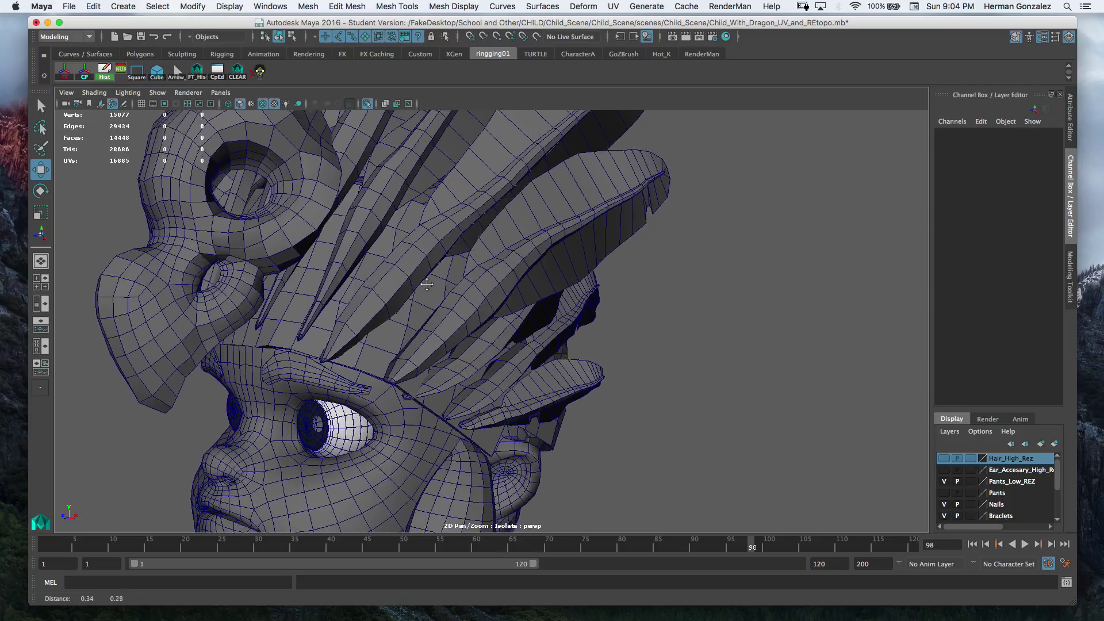
{"action": "mouse_move", "coordinate": [423, 289]}
{"action": "left_mouse_down", "text": "alt"}
{"action": "mouse_move", "coordinate": [461, 268]}
{"action": "mouse_move", "coordinate": [424, 311]}
{"action": "mouse_move", "coordinate": [372, 301]}
{"action": "mouse_move", "coordinate": [638, 177]}
{"action": "left_mouse_up", "text": "alt"}
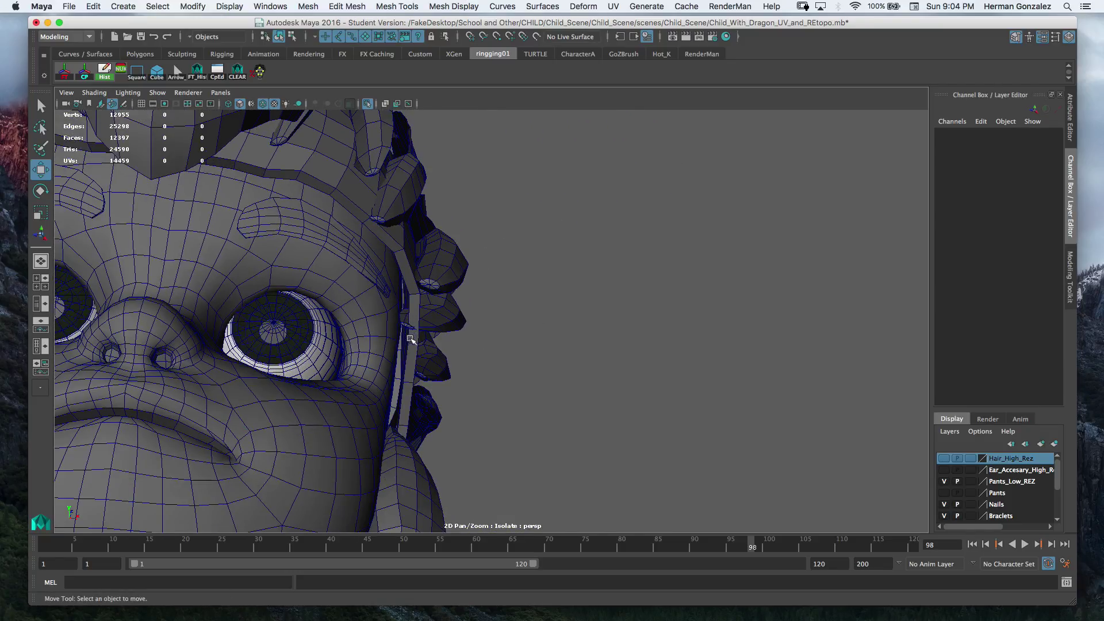
{"action": "left_click_drag", "start_coordinate": [410, 339], "coordinate": [362, 266], "text": "alt"}
{"action": "right_click_drag", "start_coordinate": [362, 266], "coordinate": [347, 408], "text": "alt"}
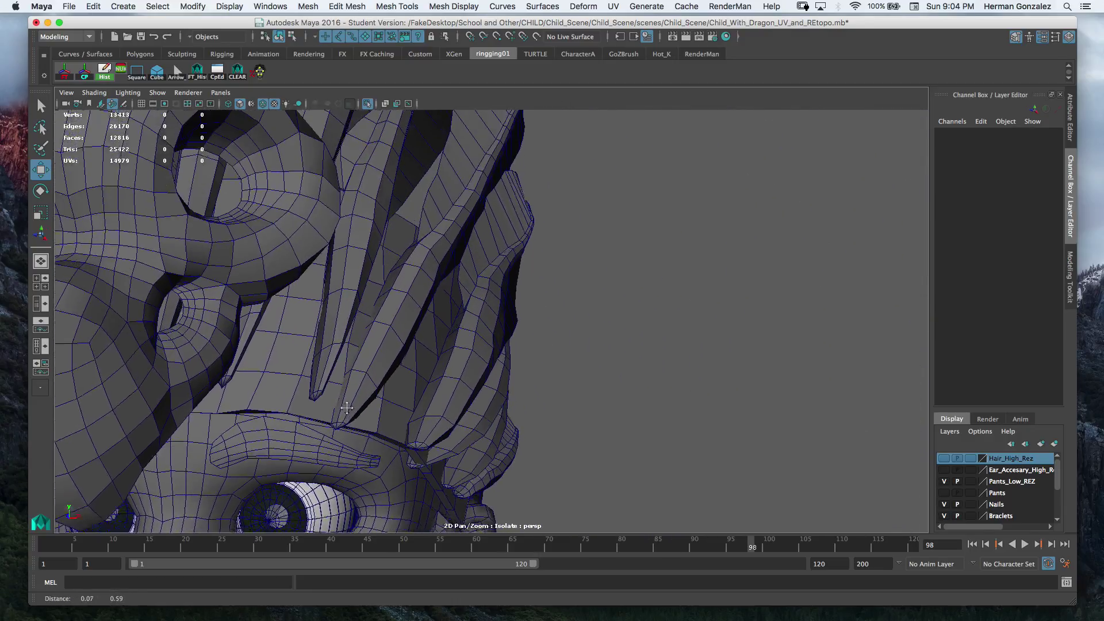
{"action": "middle_click_drag", "start_coordinate": [347, 409], "coordinate": [360, 456], "text": "alt"}
{"action": "left_click_drag", "start_coordinate": [389, 360], "coordinate": [275, 352], "text": "alt"}
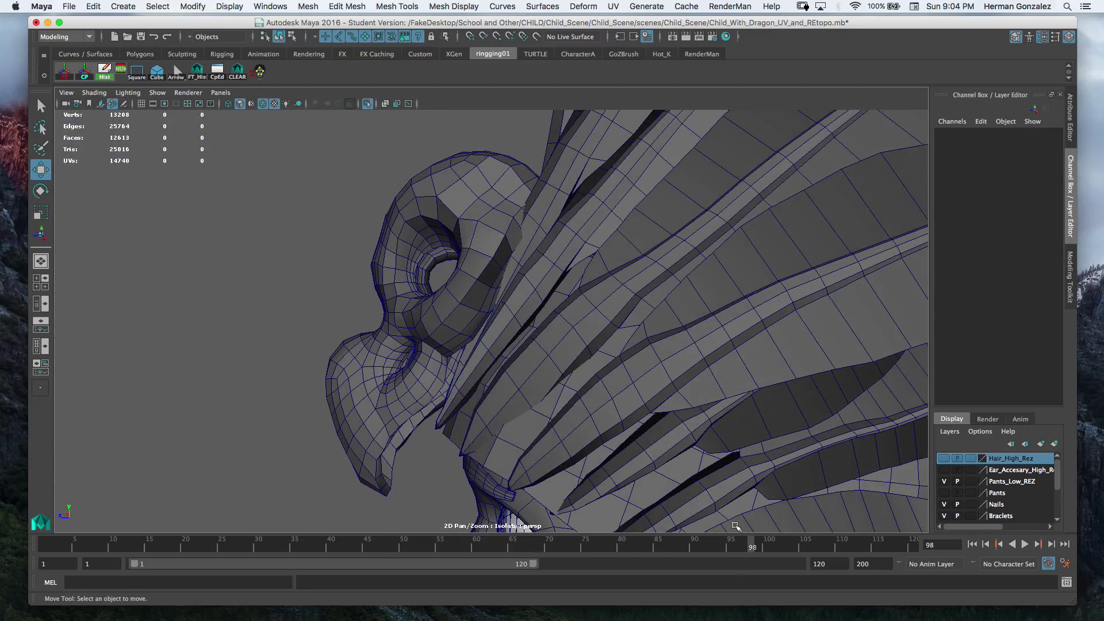
{"action": "middle_click_drag", "start_coordinate": [674, 442], "coordinate": [623, 362], "text": "alt"}
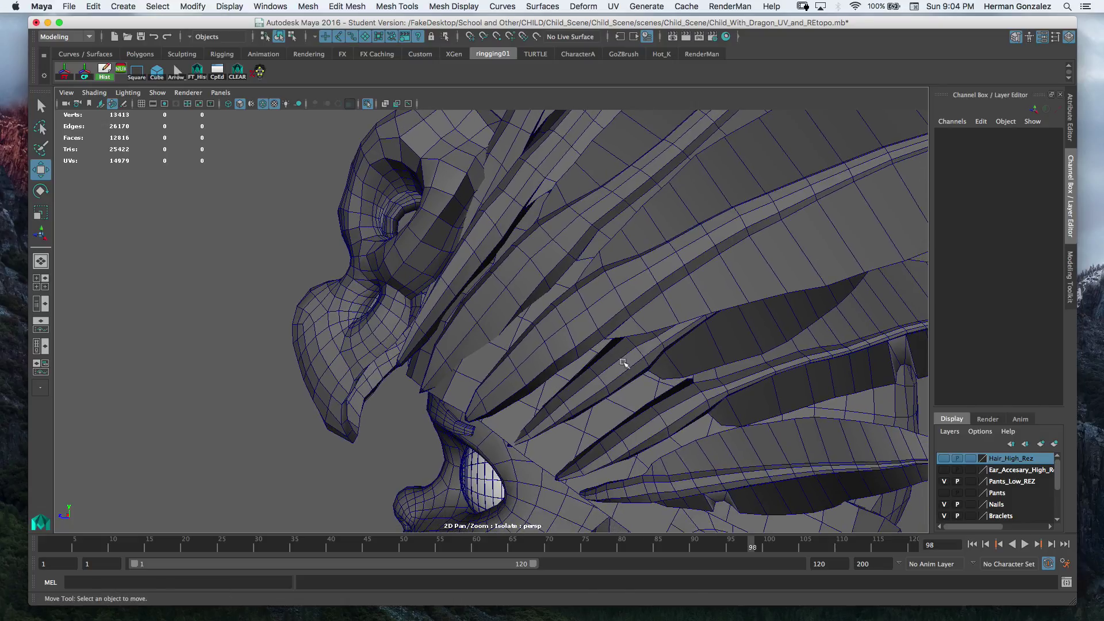
Step: Select the third feather on the child's left side and inspect where its base meets the headband
{"action": "left_click", "coordinate": [490, 336]}
{"action": "left_click_drag", "start_coordinate": [506, 393], "coordinate": [552, 344], "text": "alt"}
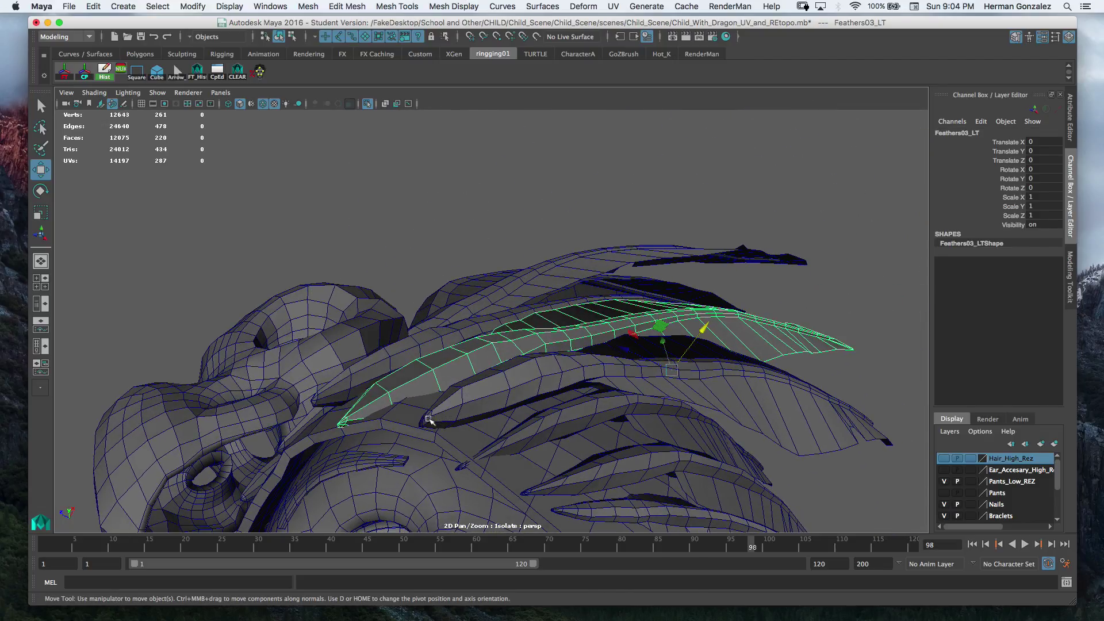
{"action": "left_click_drag", "start_coordinate": [428, 420], "coordinate": [535, 436], "text": "alt"}
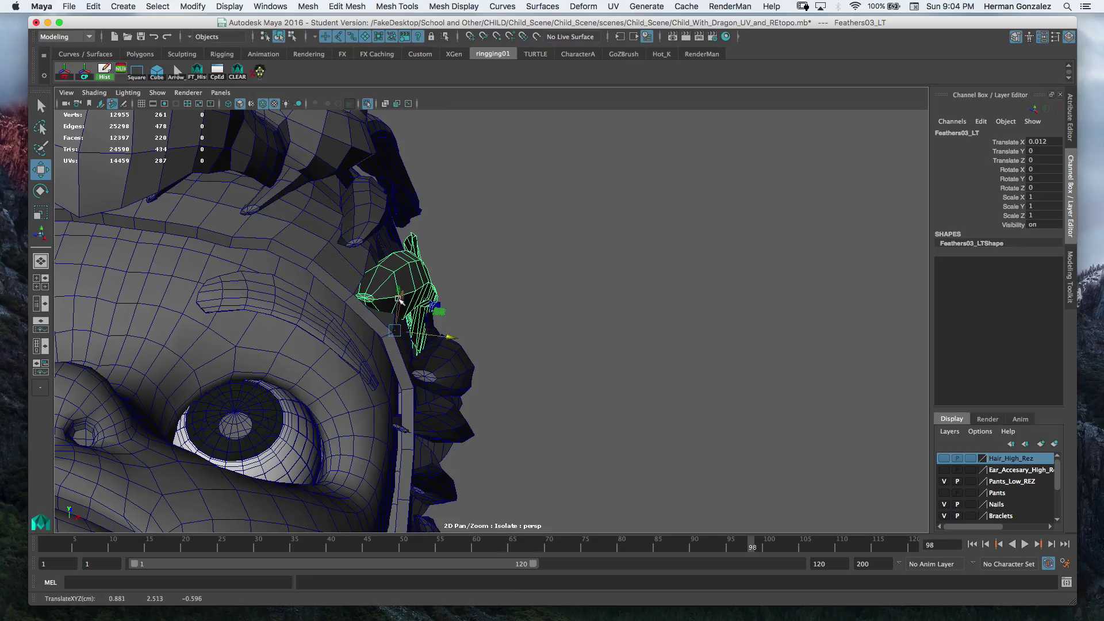
{"action": "left_click_drag", "start_coordinate": [398, 300], "coordinate": [372, 326], "text": "alt"}
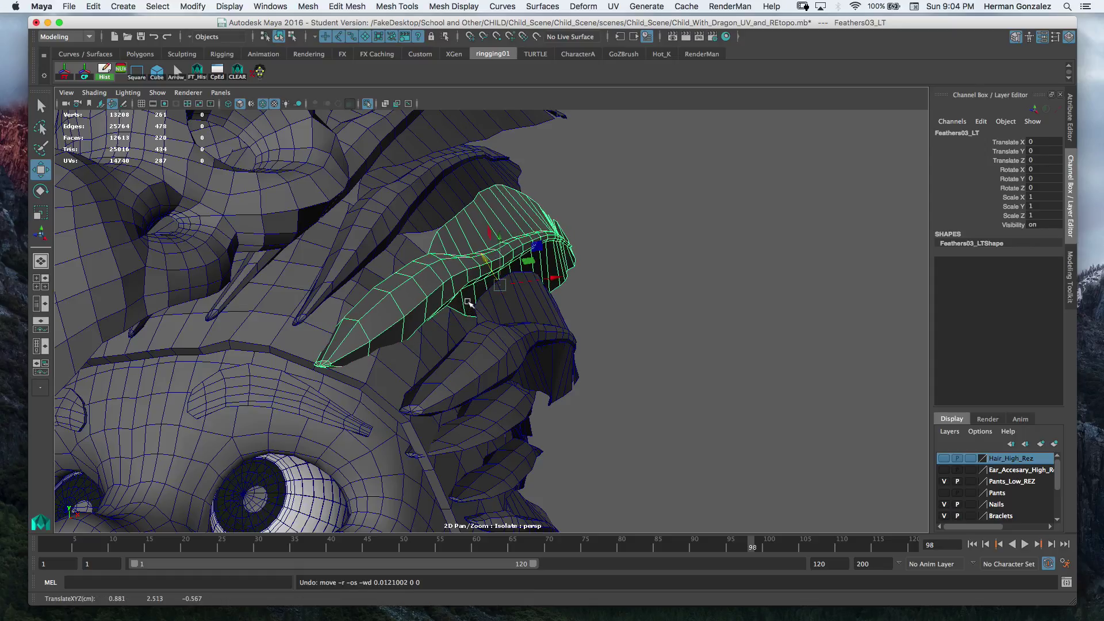
Step: Examine the topology of the child's torso, hand, pants, feet and sandals from several angles
{"action": "left_click_drag", "start_coordinate": [469, 302], "coordinate": [446, 433], "text": "alt"}
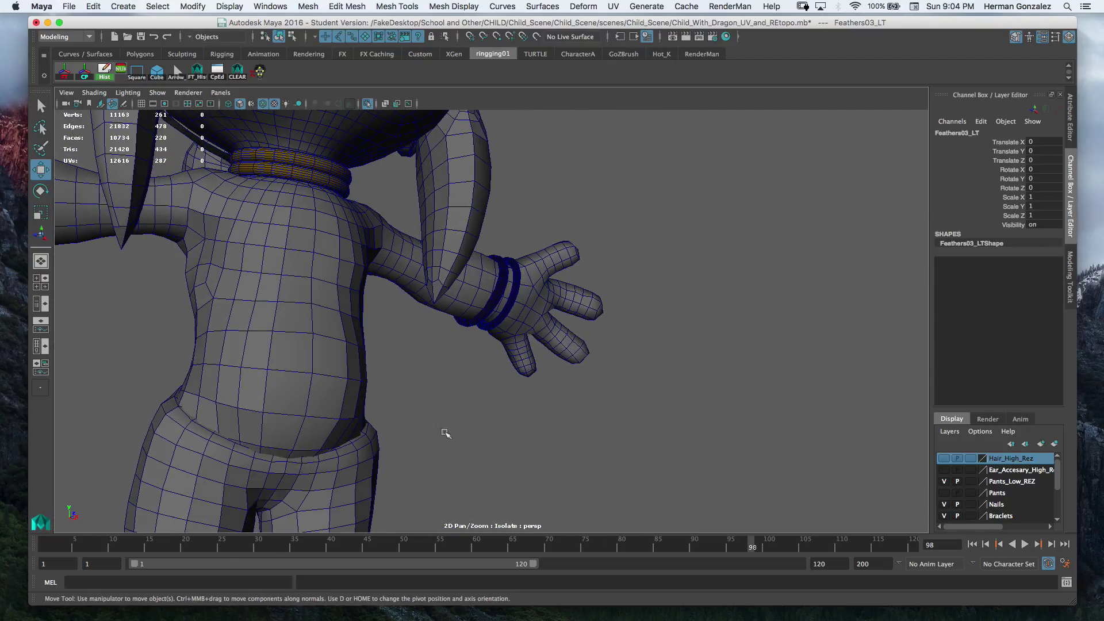
{"action": "left_click_drag", "start_coordinate": [454, 476], "coordinate": [453, 378], "text": "alt"}
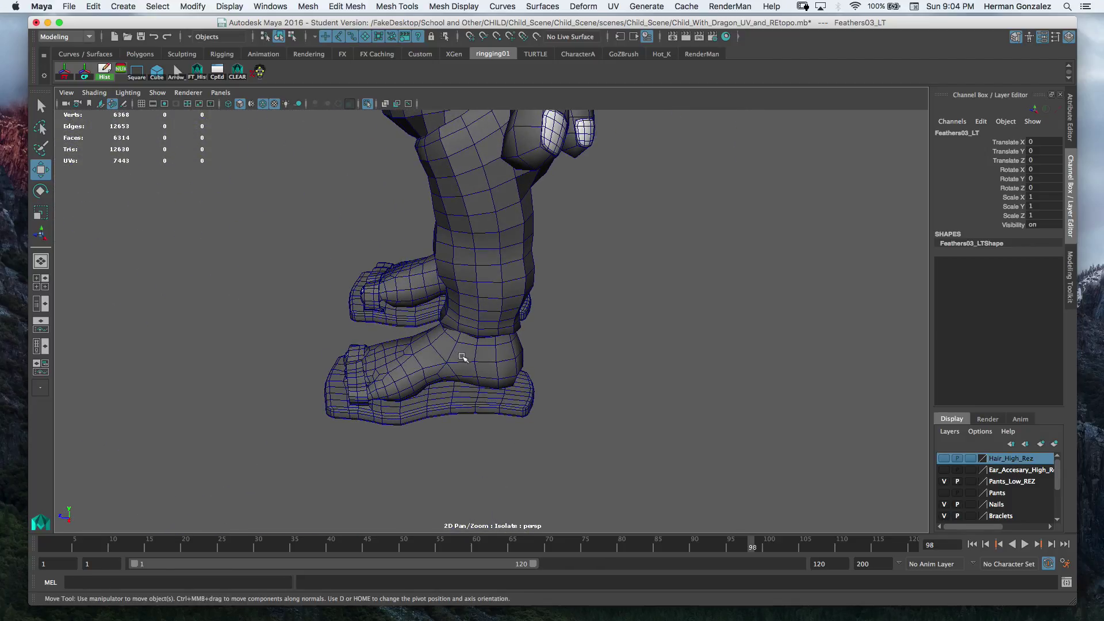
{"action": "left_click_drag", "start_coordinate": [469, 361], "coordinate": [533, 287], "text": "alt"}
{"action": "left_click_drag", "start_coordinate": [550, 359], "coordinate": [446, 322], "text": "alt"}
{"action": "left_click_drag", "start_coordinate": [455, 397], "coordinate": [567, 418], "text": "alt"}
{"action": "middle_click_drag", "start_coordinate": [534, 193], "coordinate": [508, 343], "text": "alt"}
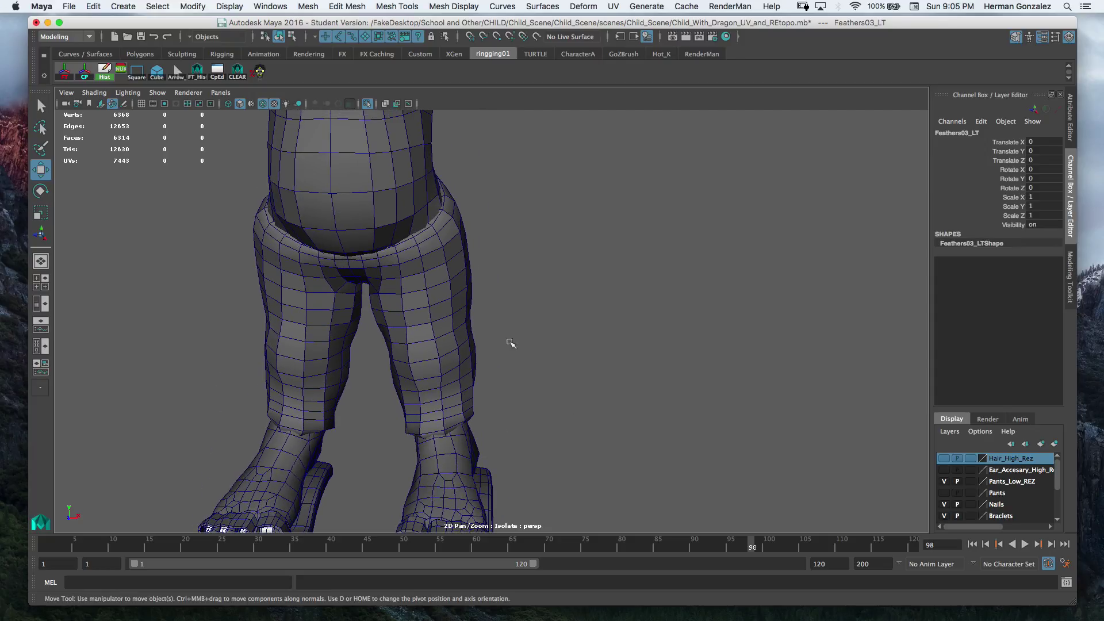
{"action": "middle_click_drag", "start_coordinate": [473, 193], "coordinate": [454, 394], "text": "alt"}
{"action": "right_click_drag", "start_coordinate": [540, 397], "coordinate": [419, 417], "text": "alt"}
Step: Select all the child's meshes and display their UVs in the UV Editor without the coloured checker pattern
{"action": "scroll", "coordinate": [489, 431], "scroll_direction": "down", "scroll_amount": 5}
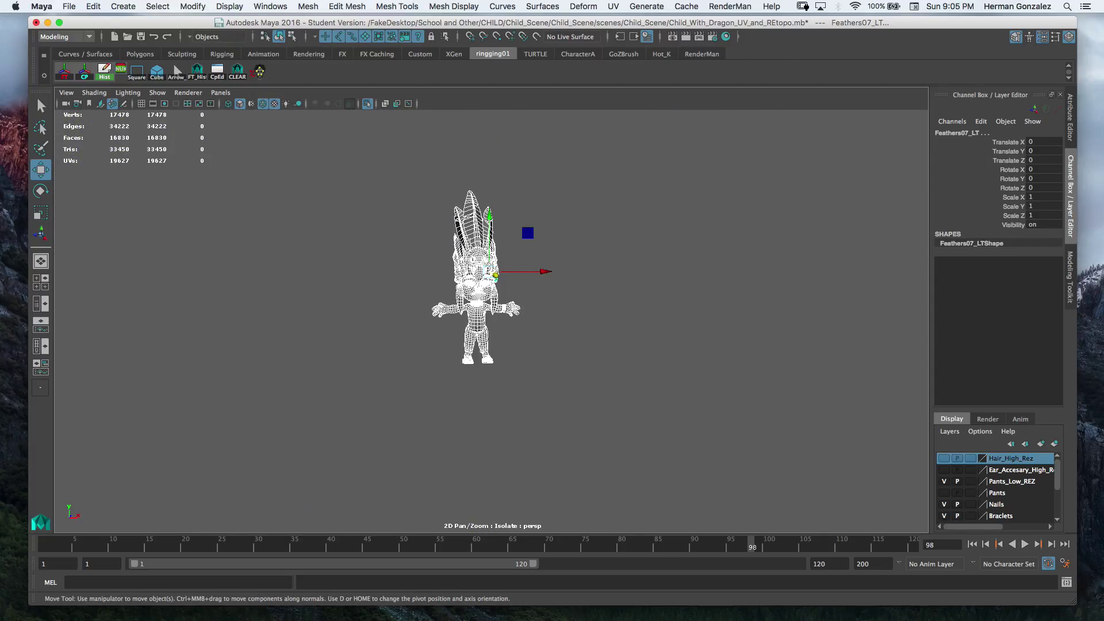
{"action": "left_click_drag", "start_coordinate": [0, 38], "coordinate": [383, 74]}
{"action": "scroll", "coordinate": [329, 258], "scroll_direction": "up", "scroll_amount": 4}
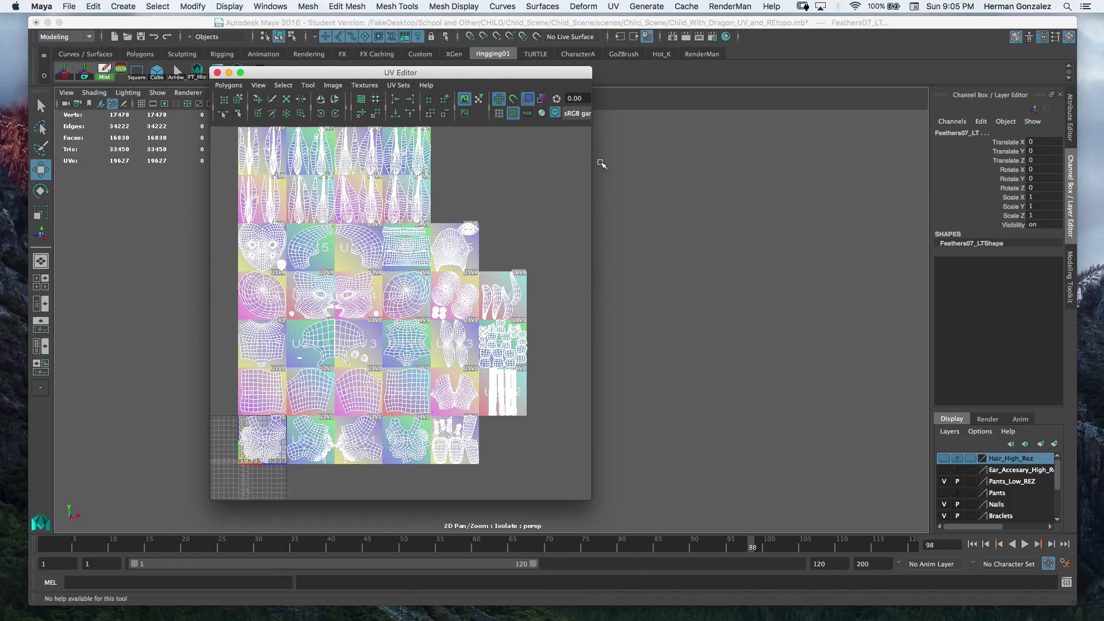
{"action": "left_click", "coordinate": [513, 113]}
Step: Examine the child's UV layout, covering the feather, headdress, face, body and clothing shells across the UV tiles
{"action": "scroll", "coordinate": [435, 252], "scroll_direction": "up", "scroll_amount": 5}
{"action": "scroll", "coordinate": [498, 248], "scroll_direction": "down", "scroll_amount": 6}
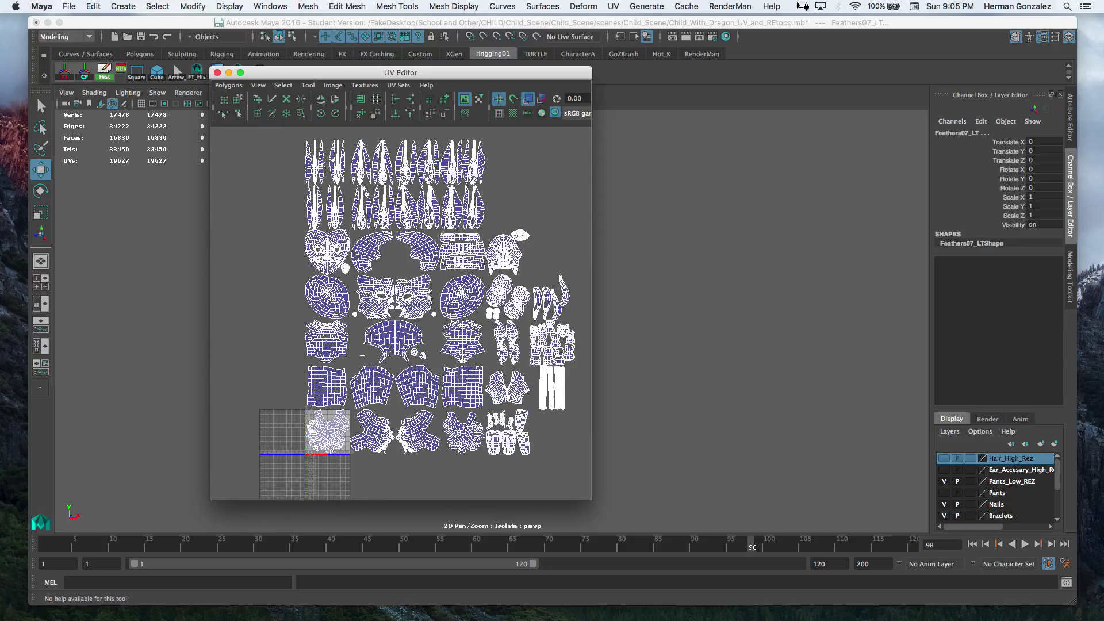
{"action": "scroll", "coordinate": [361, 289], "scroll_direction": "up", "scroll_amount": 4}
{"action": "middle_click_drag", "start_coordinate": [361, 292], "coordinate": [465, 241], "text": "alt"}
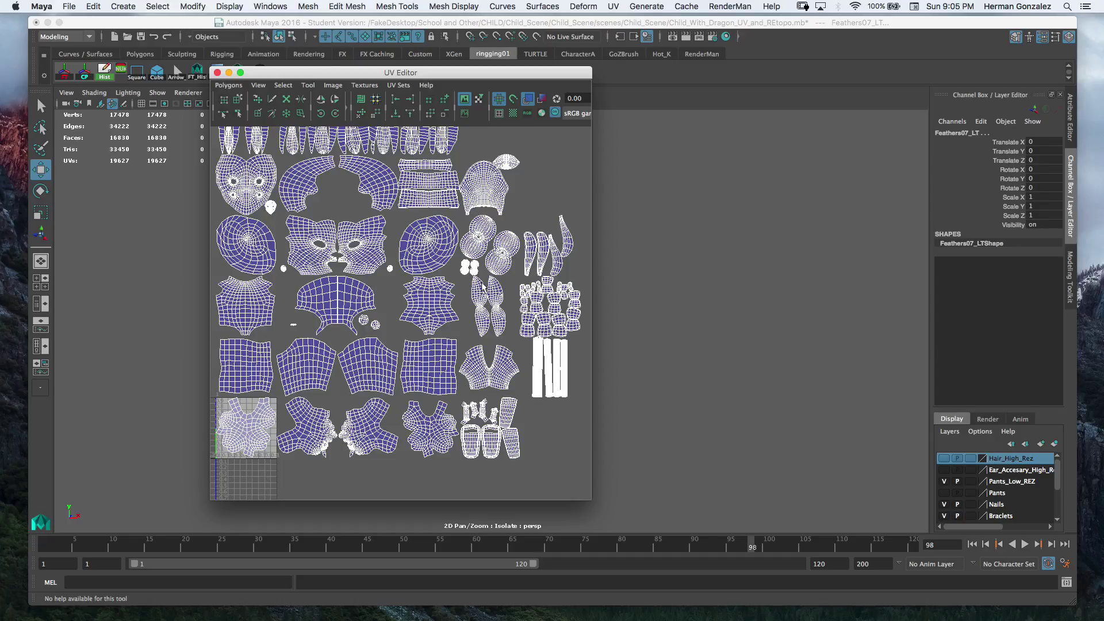
{"action": "middle_click_drag", "start_coordinate": [448, 261], "coordinate": [461, 335], "text": "alt"}
{"action": "middle_click_drag", "start_coordinate": [433, 200], "coordinate": [450, 323], "text": "alt"}
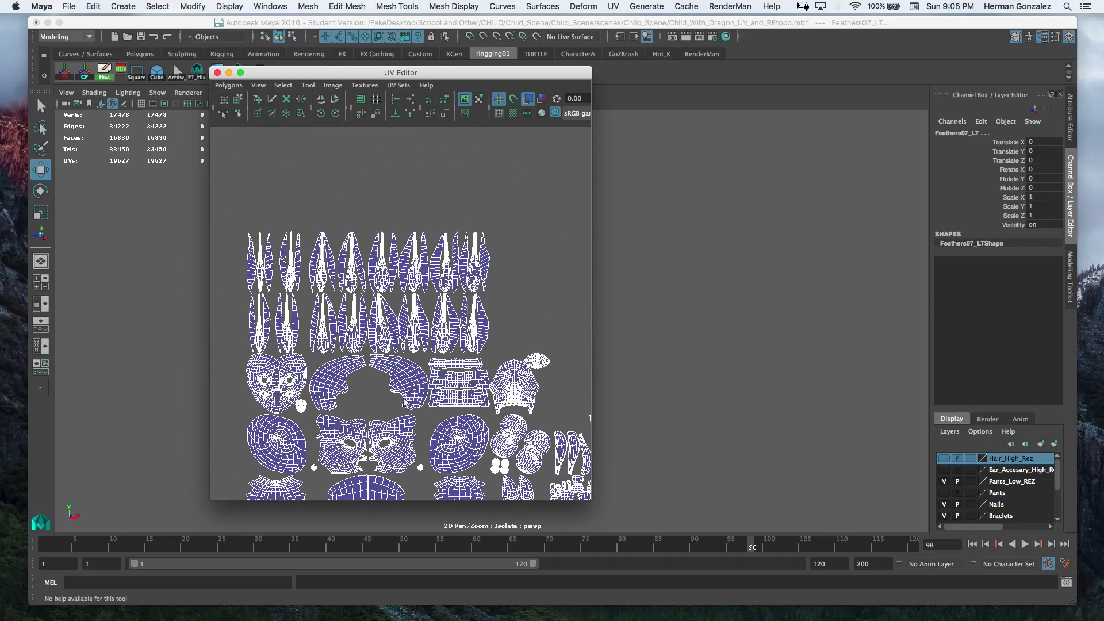
{"action": "scroll", "coordinate": [377, 386], "scroll_direction": "down", "scroll_amount": 8}
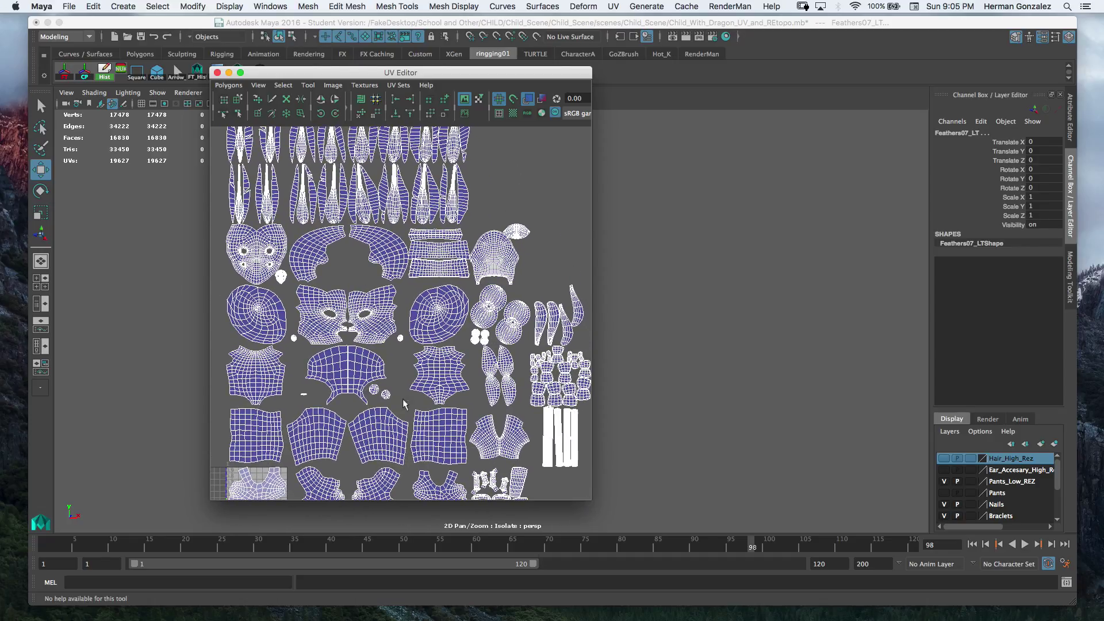
{"action": "scroll", "coordinate": [397, 364], "scroll_direction": "left", "scroll_amount": 5}
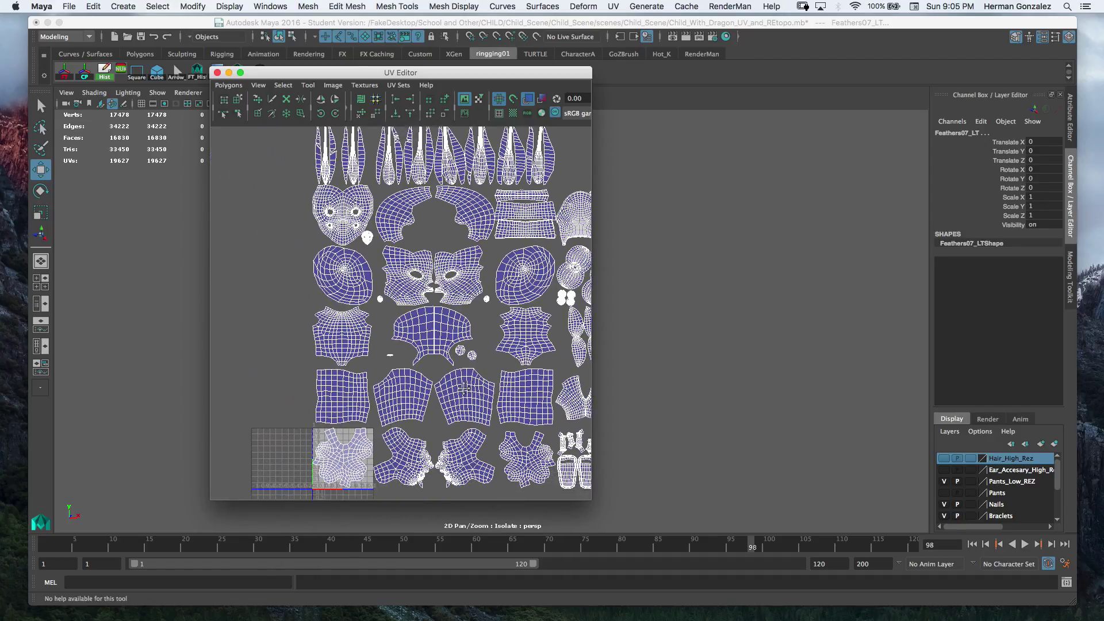
{"action": "scroll", "coordinate": [458, 416], "scroll_direction": "right", "scroll_amount": 4}
{"action": "scroll", "coordinate": [364, 449], "scroll_direction": "up", "scroll_amount": 2}
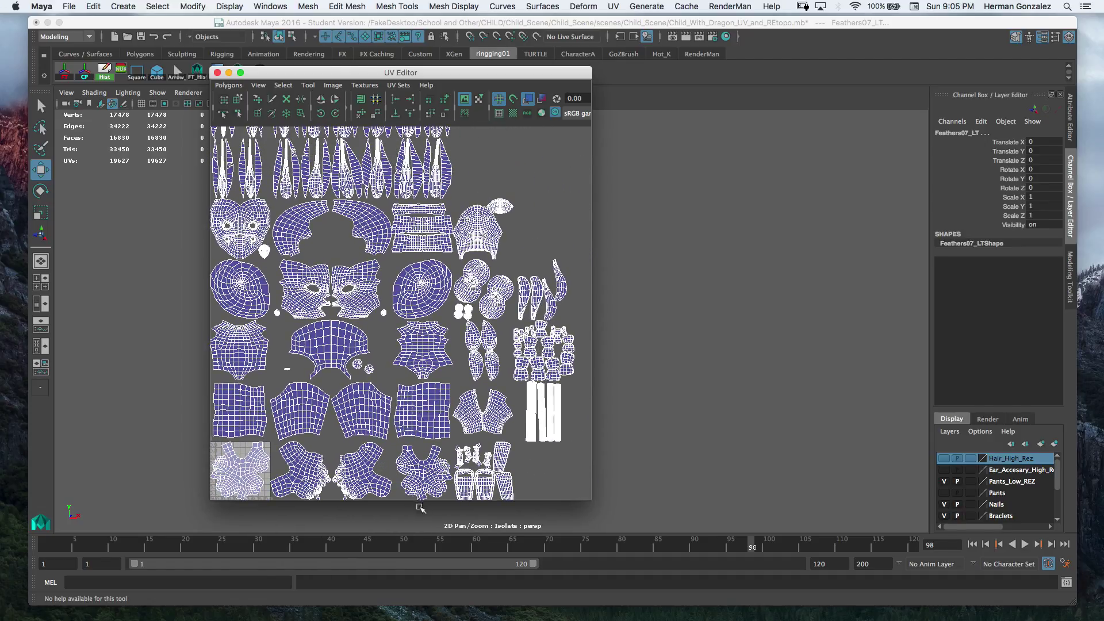
{"action": "scroll", "coordinate": [390, 369], "scroll_direction": "left", "scroll_amount": 2}
{"action": "scroll", "coordinate": [393, 379], "scroll_direction": "down", "scroll_amount": 4}
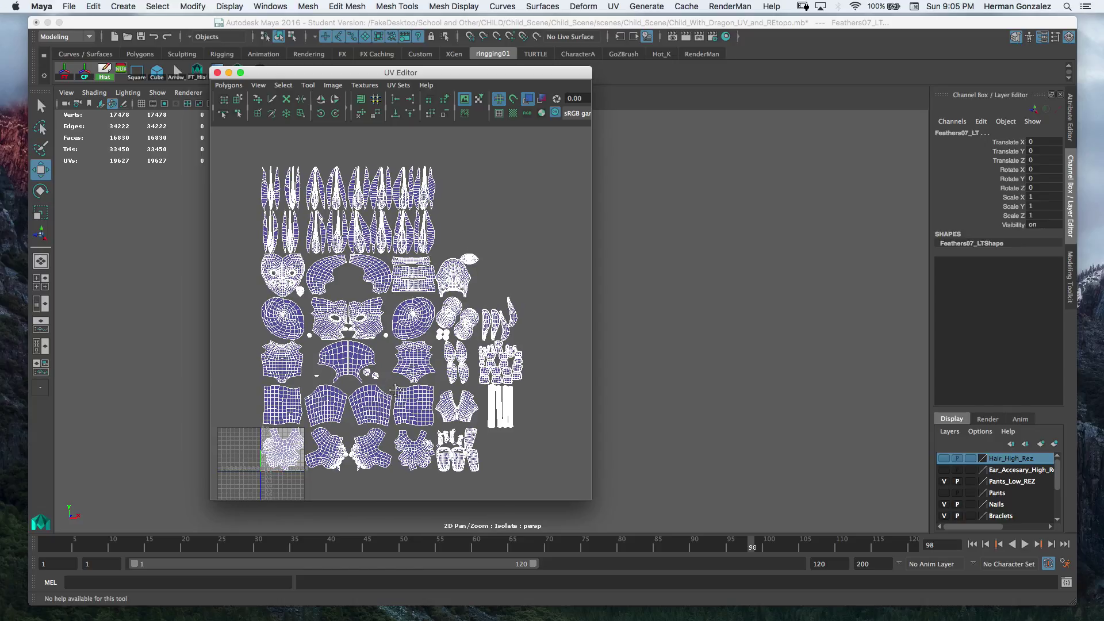
Step: Close the UV Editor and return the deselected child character to plain shading without wireframe
{"action": "left_click", "coordinate": [217, 72]}
{"action": "scroll", "coordinate": [398, 291], "scroll_direction": "up", "scroll_amount": 3}
{"action": "left_click", "coordinate": [550, 381]}
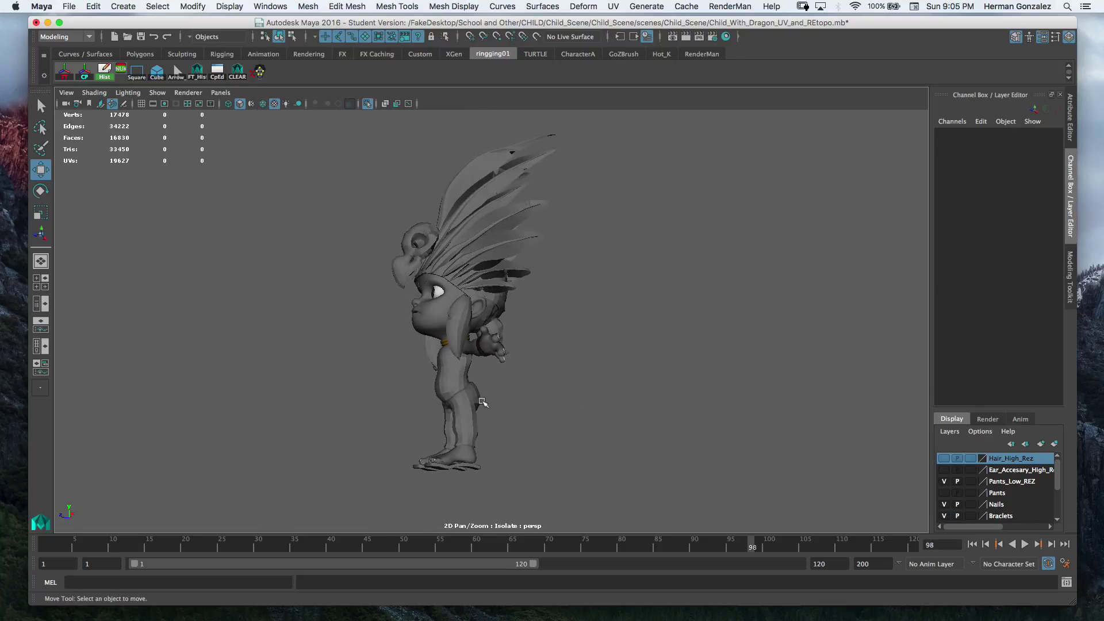
{"action": "left_click_drag", "start_coordinate": [482, 401], "coordinate": [583, 416], "text": "alt"}
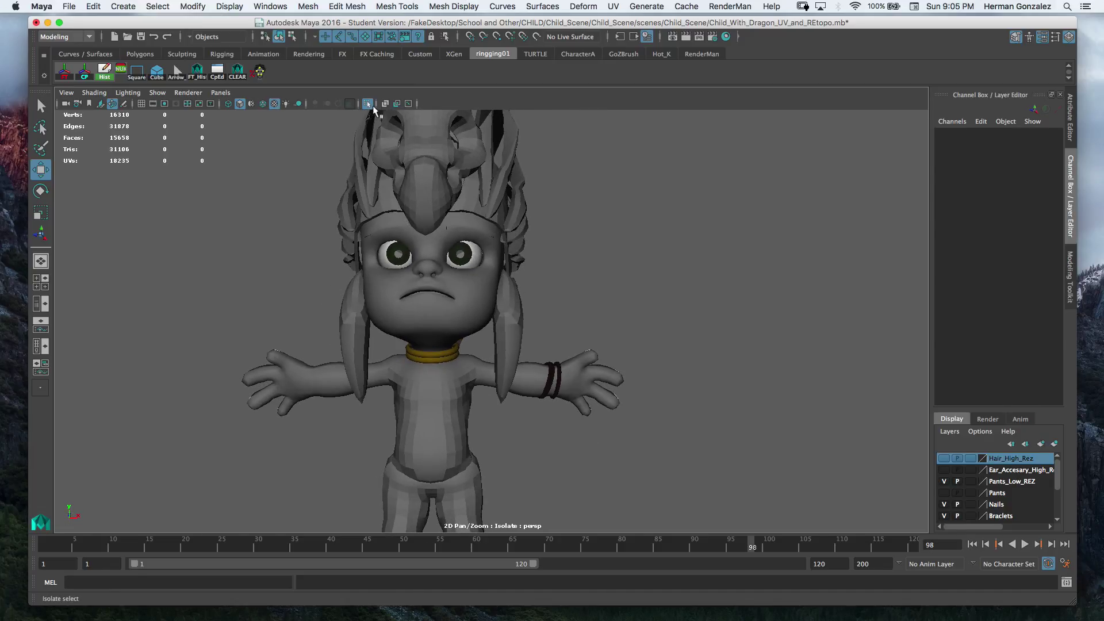
Step: Turn off the isolation to show the dragon together with the child
{"action": "left_click", "coordinate": [371, 105]}
{"action": "left_click_drag", "start_coordinate": [345, 315], "coordinate": [384, 290], "text": "alt"}
{"action": "middle_click_drag", "start_coordinate": [384, 291], "coordinate": [219, 337], "text": "alt"}
{"action": "right_click_drag", "start_coordinate": [219, 338], "coordinate": [244, 352], "text": "alt"}
{"action": "left_click_drag", "start_coordinate": [244, 353], "coordinate": [365, 408], "text": "alt"}
Step: Frame the child's body mesh, and select the smaller concept-art image plane beside the models
{"action": "left_click", "coordinate": [850, 303]}
{"action": "key", "text": "f"}
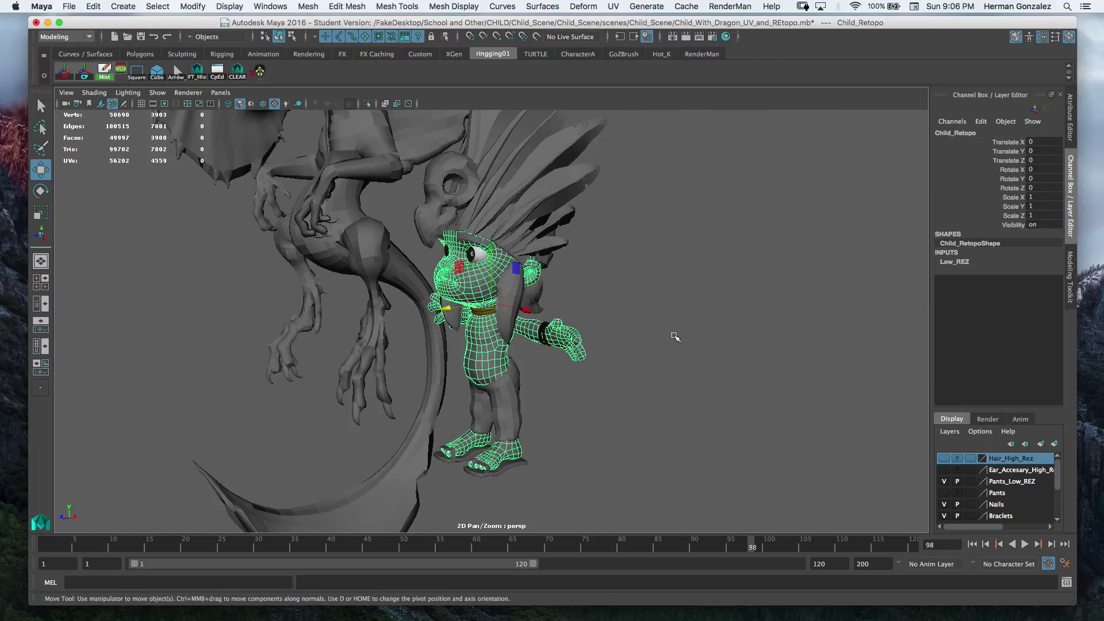
{"action": "left_click_drag", "start_coordinate": [675, 337], "coordinate": [581, 332], "text": "alt"}
{"action": "left_click", "coordinate": [237, 328]}
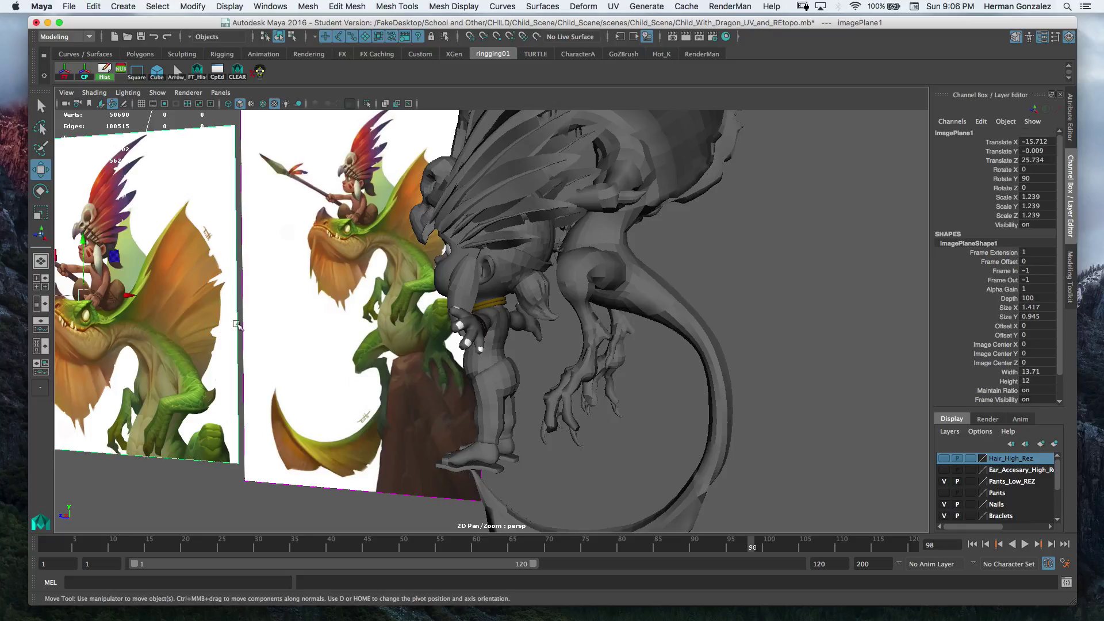
Step: Move the smaller concept-art image plane beside the child model, to Translate X -1.701 and Translate Z 4.491
{"action": "left_click_drag", "start_coordinate": [147, 297], "coordinate": [483, 323]}
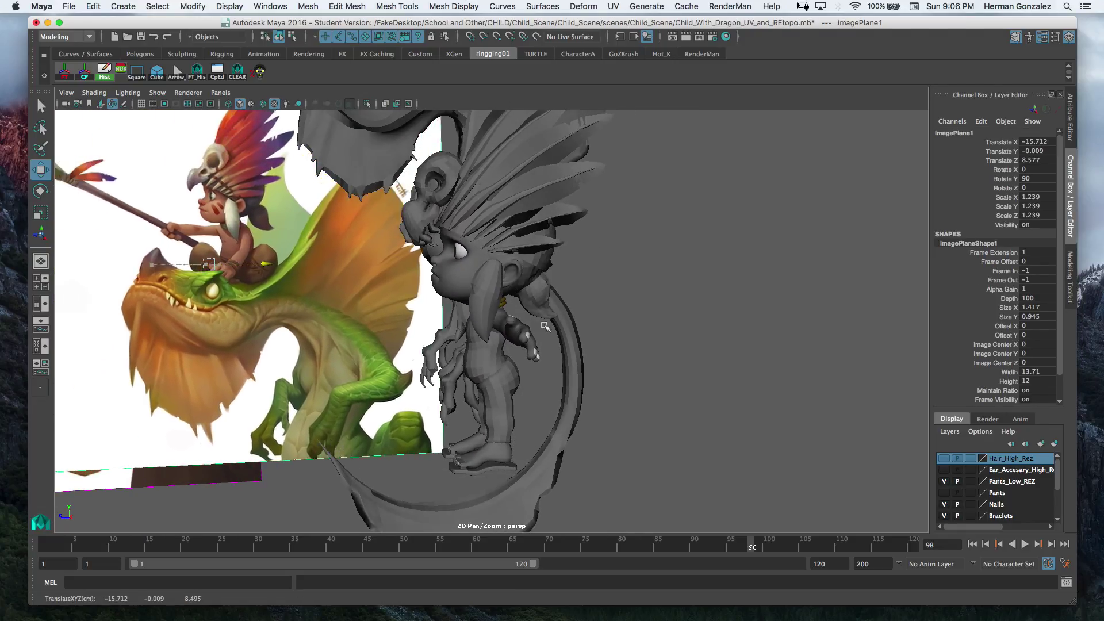
{"action": "middle_click_drag", "start_coordinate": [589, 317], "coordinate": [598, 316]}
{"action": "mouse_move", "coordinate": [563, 309]}
{"action": "left_mouse_down", "text": "alt"}
{"action": "mouse_move", "coordinate": [600, 309]}
{"action": "mouse_move", "coordinate": [567, 320]}
{"action": "left_mouse_up", "text": "alt"}
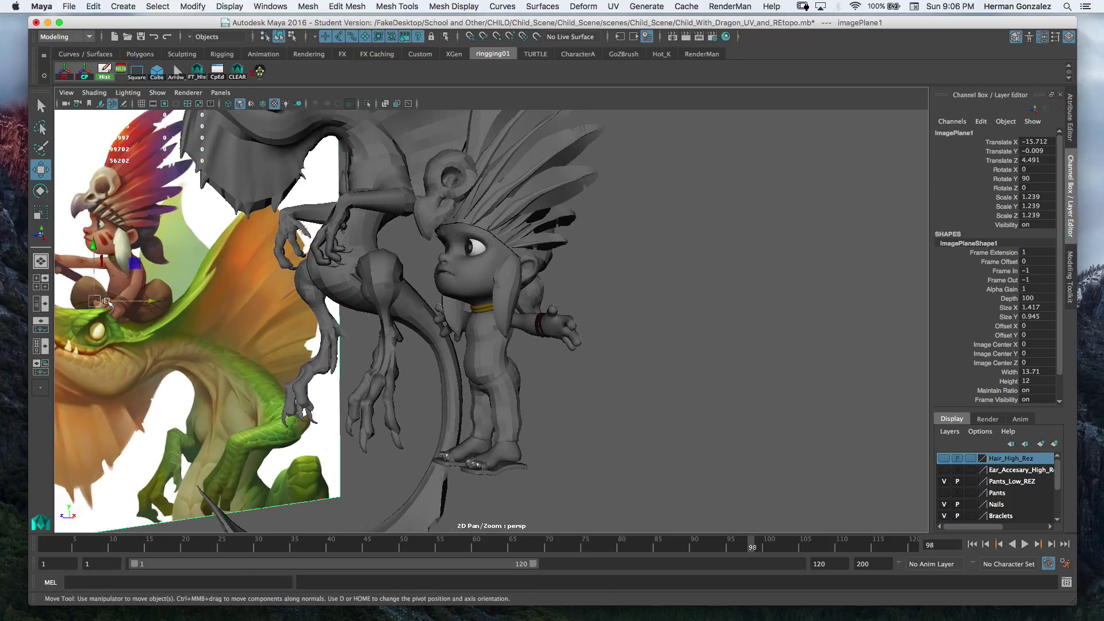
{"action": "left_click_drag", "start_coordinate": [107, 301], "coordinate": [484, 448]}
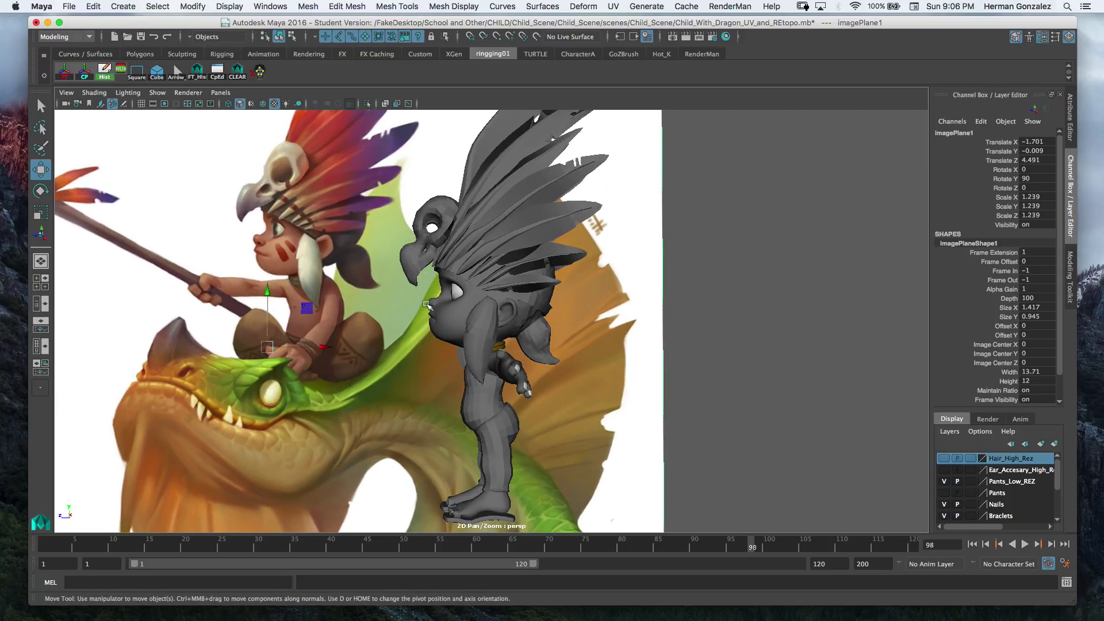
{"action": "mouse_move", "coordinate": [438, 320]}
{"action": "left_mouse_down", "text": "alt"}
{"action": "mouse_move", "coordinate": [426, 320]}
{"action": "mouse_move", "coordinate": [458, 320]}
{"action": "left_mouse_up", "text": "alt"}
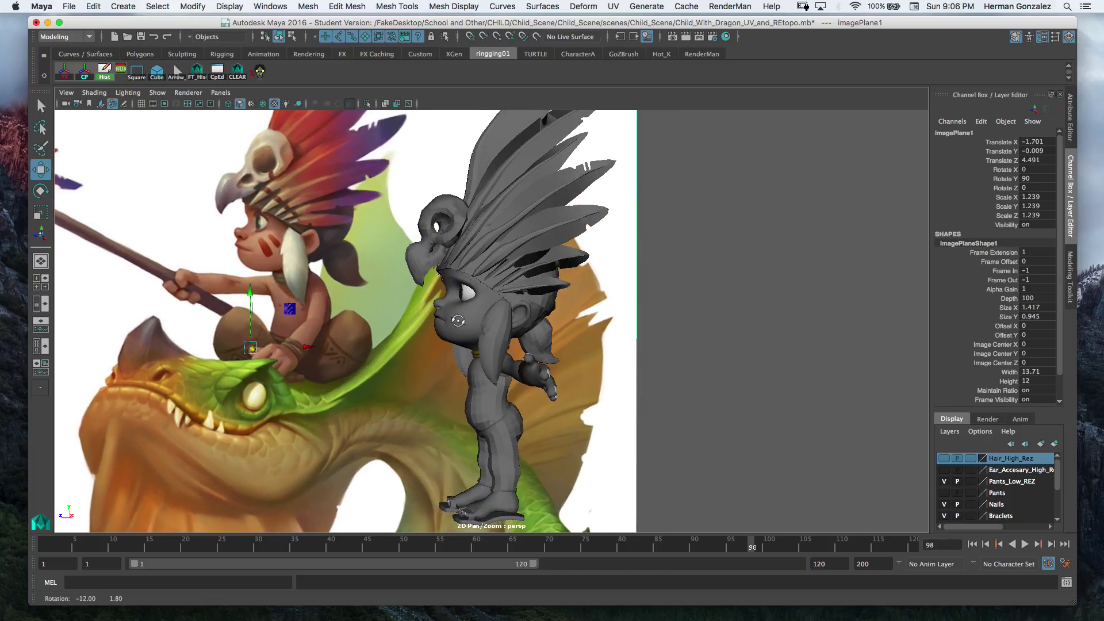
Step: Select the bird skull on the child's headdress and examine its mesh around the eye socket and beak
{"action": "middle_click_drag", "start_coordinate": [457, 317], "coordinate": [409, 396], "text": "alt"}
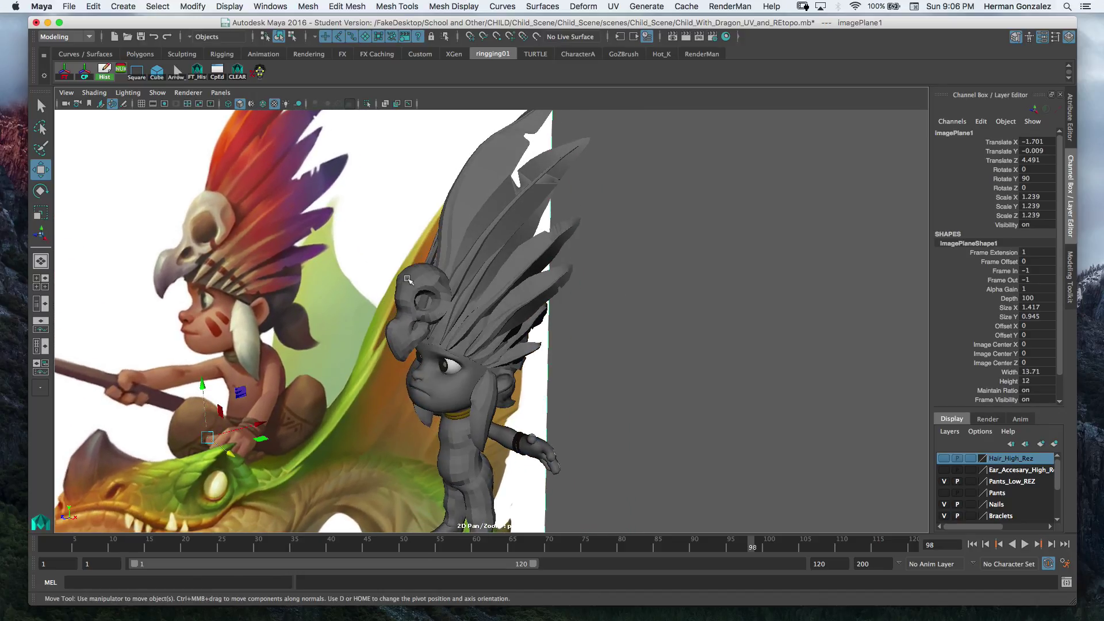
{"action": "right_click_drag", "start_coordinate": [408, 280], "coordinate": [399, 318], "text": "alt"}
{"action": "left_click_drag", "start_coordinate": [343, 286], "coordinate": [335, 343], "text": "alt"}
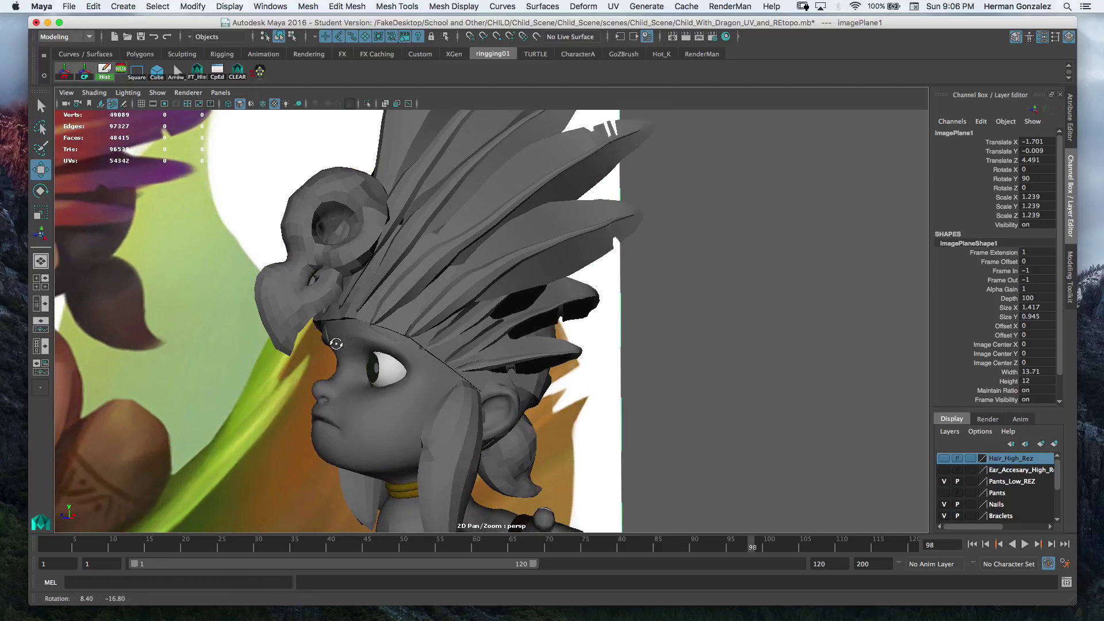
{"action": "left_click", "coordinate": [320, 193]}
{"action": "left_click_drag", "start_coordinate": [268, 255], "coordinate": [295, 286], "text": "alt"}
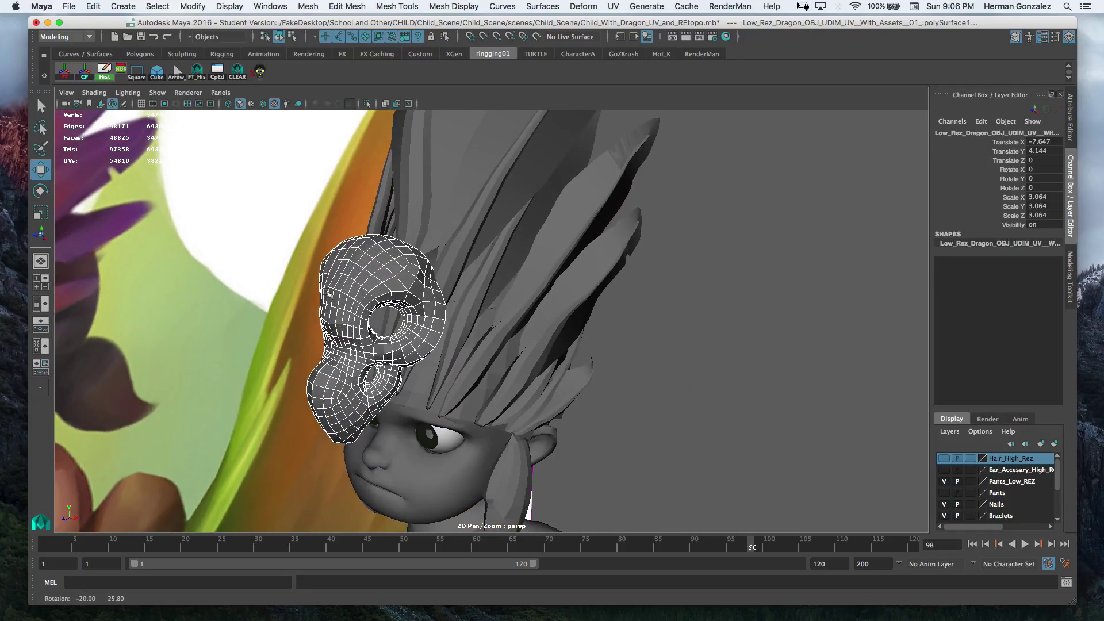
{"action": "mouse_move", "coordinate": [350, 315]}
{"action": "left_mouse_down", "text": "alt"}
{"action": "mouse_move", "coordinate": [258, 313]}
{"action": "mouse_move", "coordinate": [345, 315]}
{"action": "left_mouse_up", "text": "alt"}
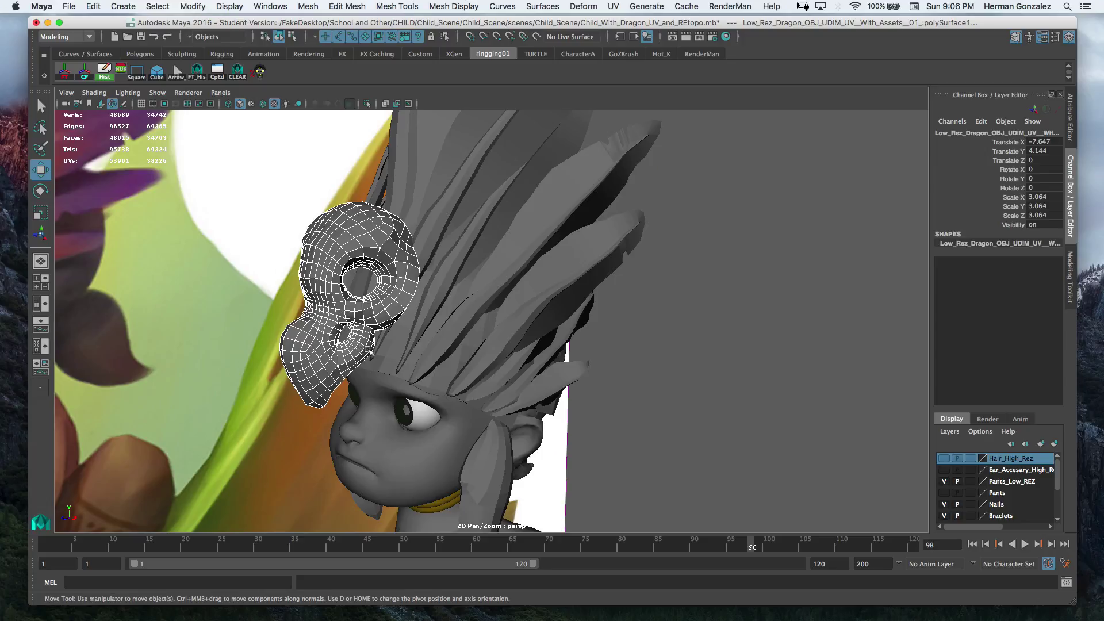
Step: Compare the child's skull ornament, feather headdress and face with the concept art from several angles
{"action": "left_click_drag", "start_coordinate": [368, 351], "coordinate": [293, 347], "text": "alt"}
{"action": "middle_click_drag", "start_coordinate": [293, 347], "coordinate": [441, 434], "text": "alt"}
{"action": "scroll", "coordinate": [442, 435], "scroll_direction": "down", "scroll_amount": 3}
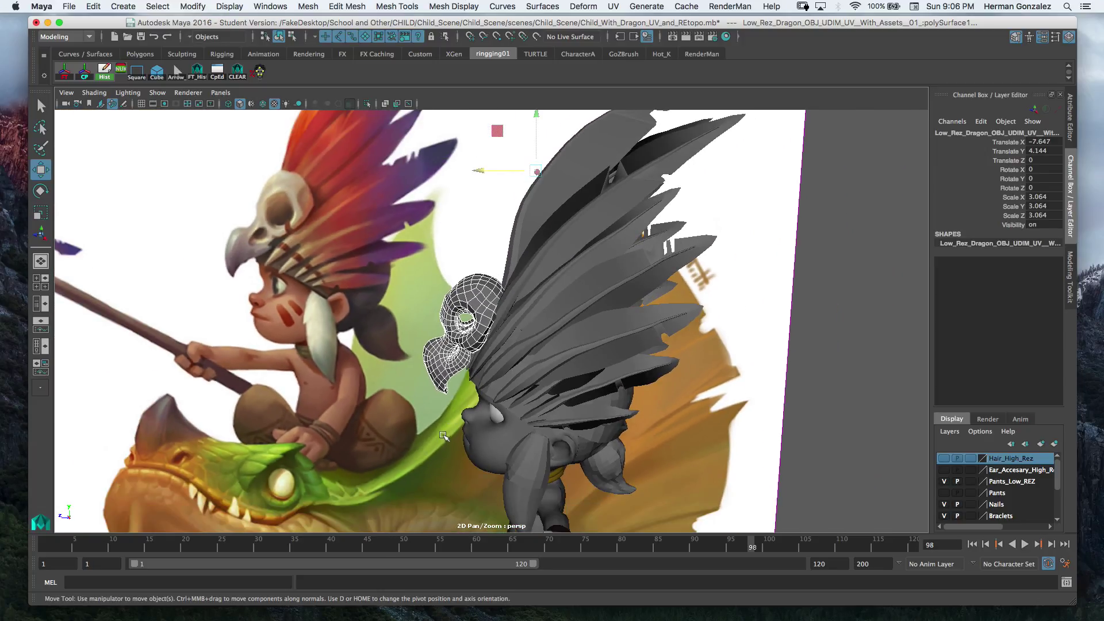
{"action": "left_click_drag", "start_coordinate": [443, 437], "coordinate": [477, 387], "text": "alt"}
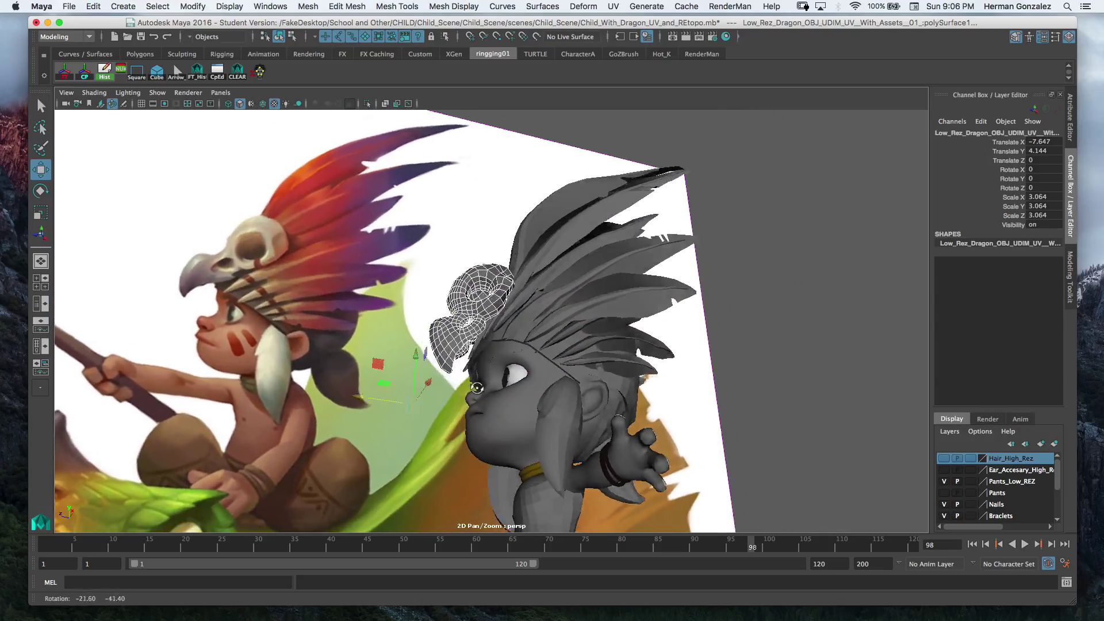
{"action": "left_click_drag", "start_coordinate": [465, 392], "coordinate": [571, 305], "text": "alt"}
{"action": "middle_click_drag", "start_coordinate": [571, 305], "coordinate": [488, 201], "text": "alt"}
{"action": "left_click_drag", "start_coordinate": [506, 300], "coordinate": [551, 339], "text": "alt"}
Step: Move the smaller concept-art image plane back away from the models, to Translate X -18.436
{"action": "left_click", "coordinate": [408, 283]}
{"action": "left_click", "coordinate": [556, 288]}
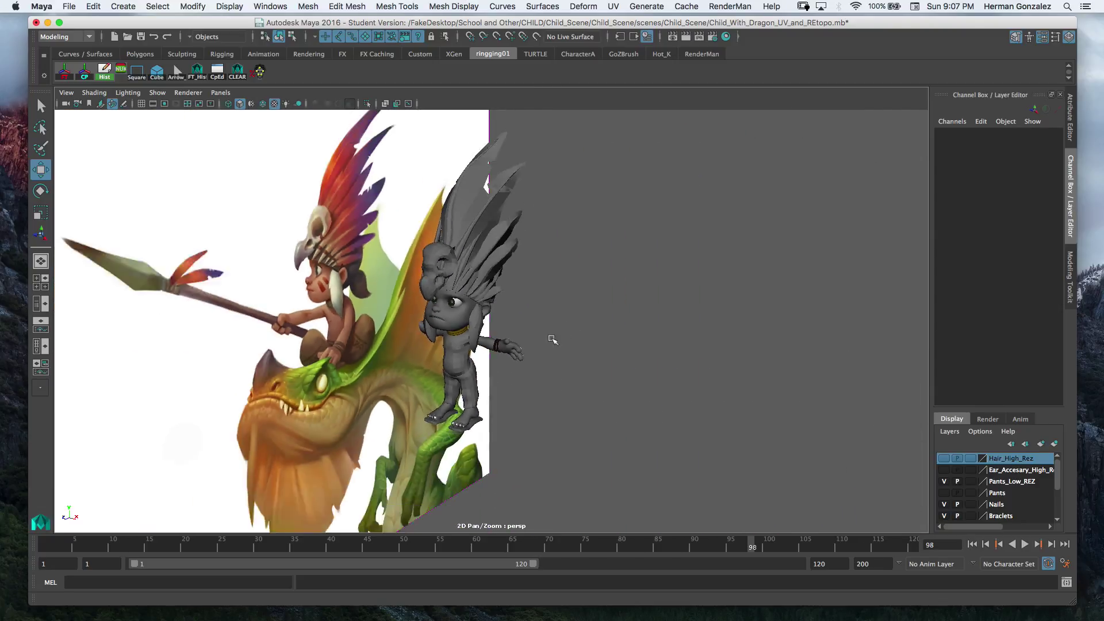
{"action": "left_click_drag", "start_coordinate": [287, 498], "coordinate": [325, 527]}
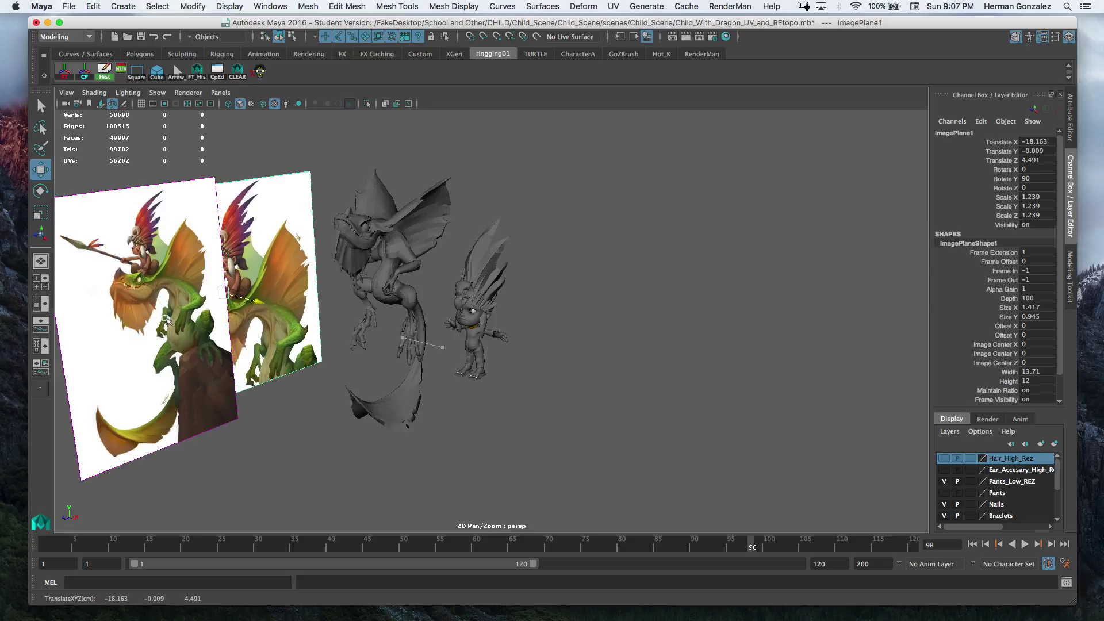
{"action": "scroll", "coordinate": [296, 383], "scroll_direction": "up", "scroll_amount": 5}
{"action": "middle_click_drag", "start_coordinate": [301, 384], "coordinate": [579, 370], "text": "alt"}
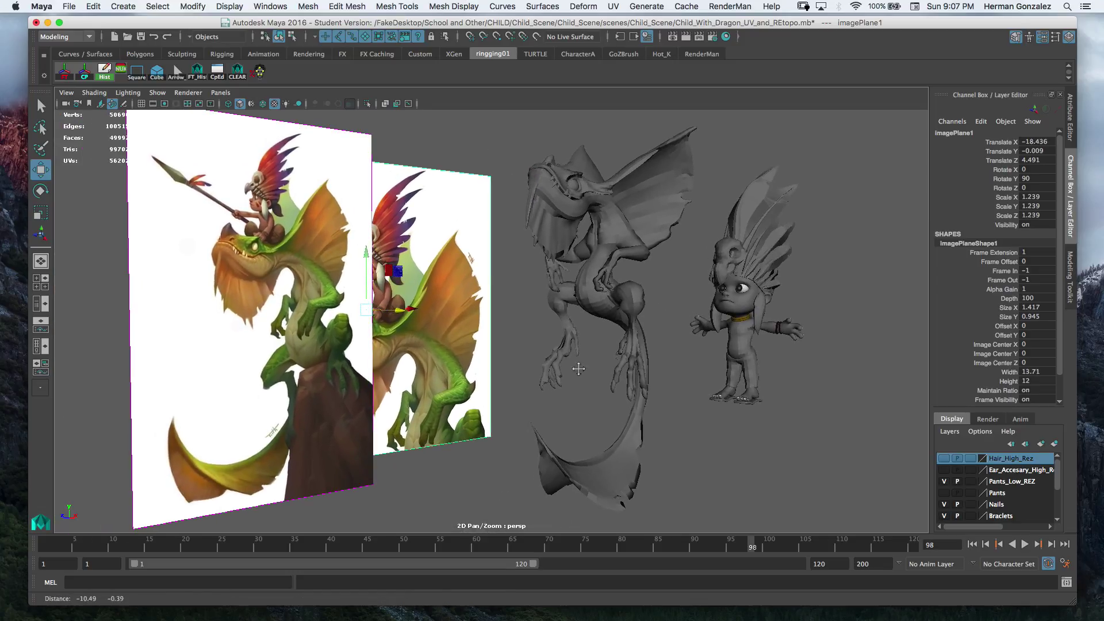
{"action": "left_click_drag", "start_coordinate": [579, 370], "coordinate": [571, 454], "text": "alt"}
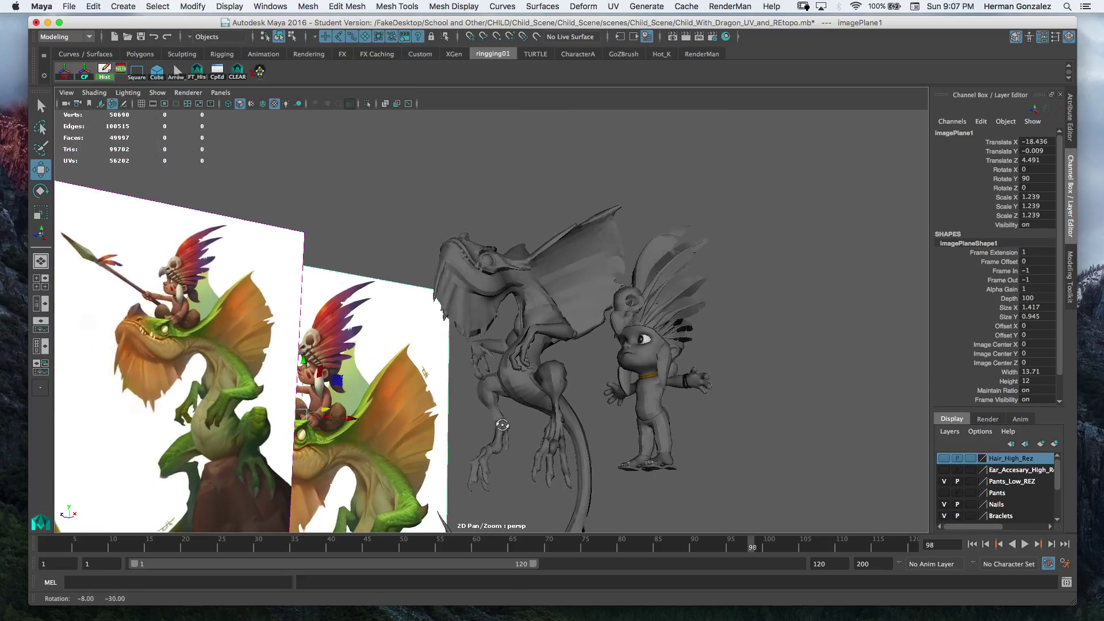
Step: Select the dragon mesh, display wireframe on shaded for both models, and clear the selection
{"action": "left_click", "coordinate": [510, 359]}
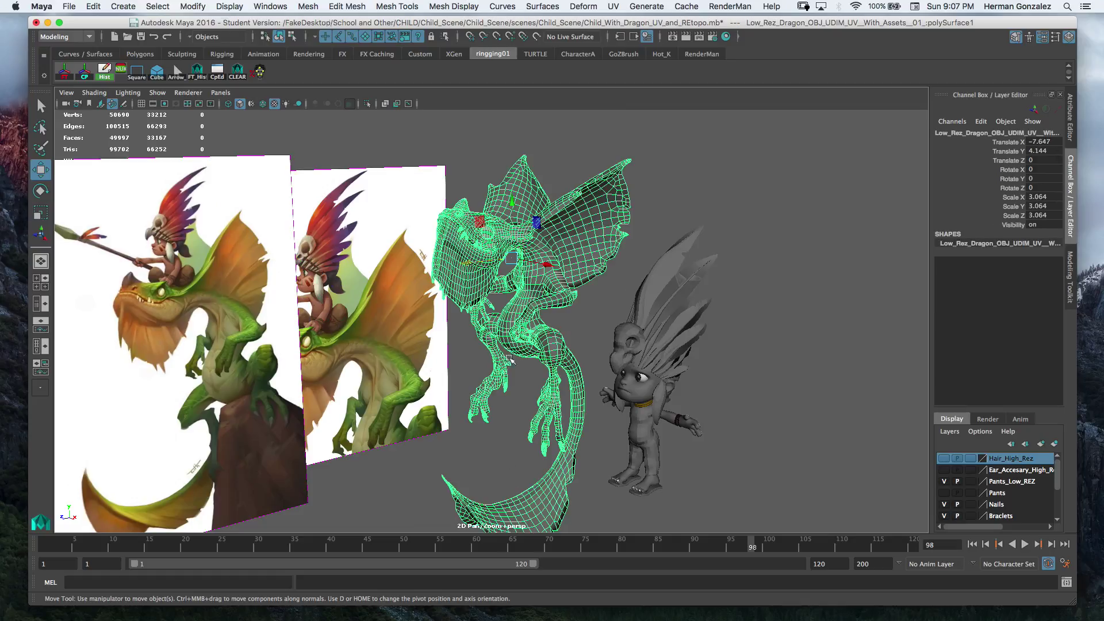
{"action": "left_click_drag", "start_coordinate": [512, 382], "coordinate": [505, 343], "text": "alt"}
{"action": "left_click", "coordinate": [261, 106]}
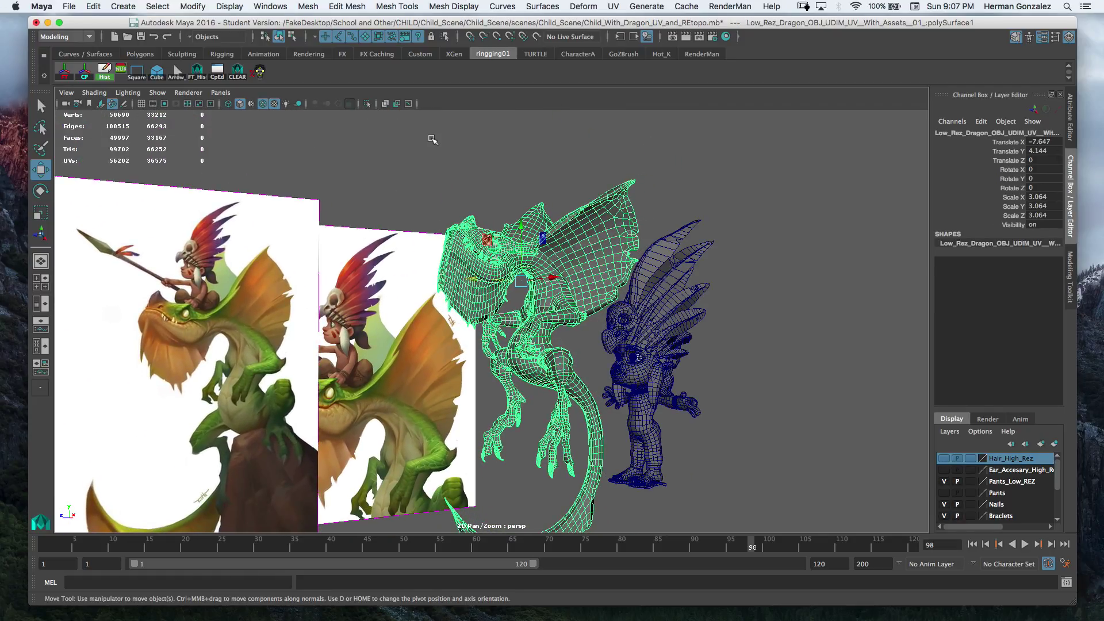
{"action": "left_click", "coordinate": [434, 139]}
Step: Examine the wireframe topology of the dragon's head, teeth, jaw, throat frill and wings from both sides
{"action": "left_click_drag", "start_coordinate": [459, 185], "coordinate": [457, 227], "text": "alt"}
{"action": "mouse_move", "coordinate": [457, 227]}
{"action": "right_mouse_down", "text": "alt"}
{"action": "mouse_move", "coordinate": [486, 236]}
{"action": "mouse_move", "coordinate": [452, 256]}
{"action": "right_mouse_up", "text": "alt"}
{"action": "middle_click_drag", "start_coordinate": [451, 256], "coordinate": [368, 328], "text": "alt"}
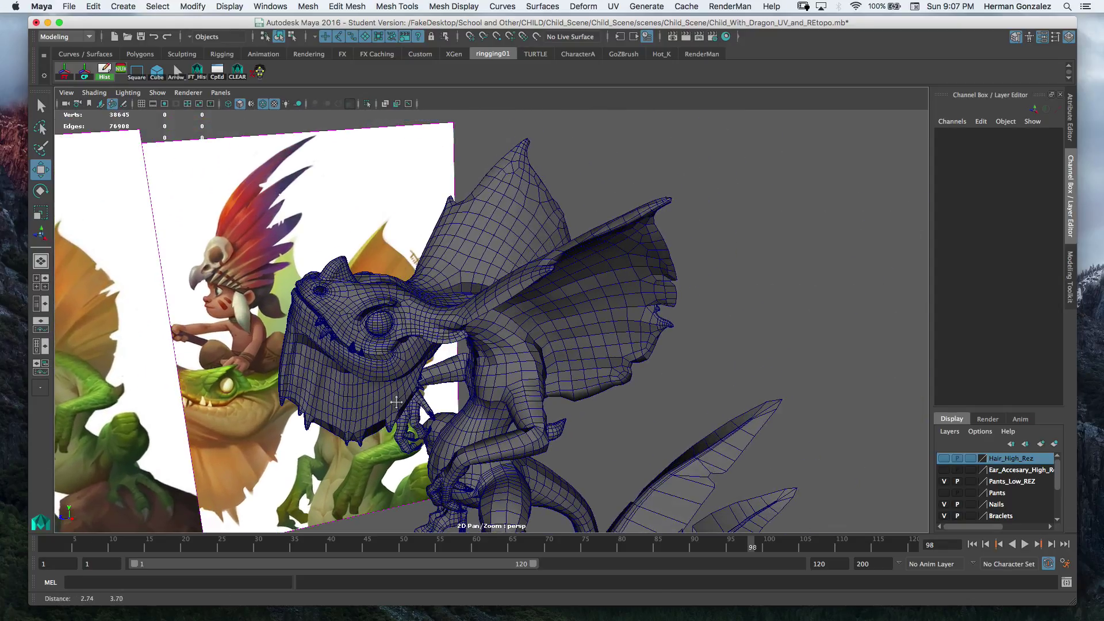
{"action": "left_click_drag", "start_coordinate": [448, 376], "coordinate": [591, 335], "text": "alt"}
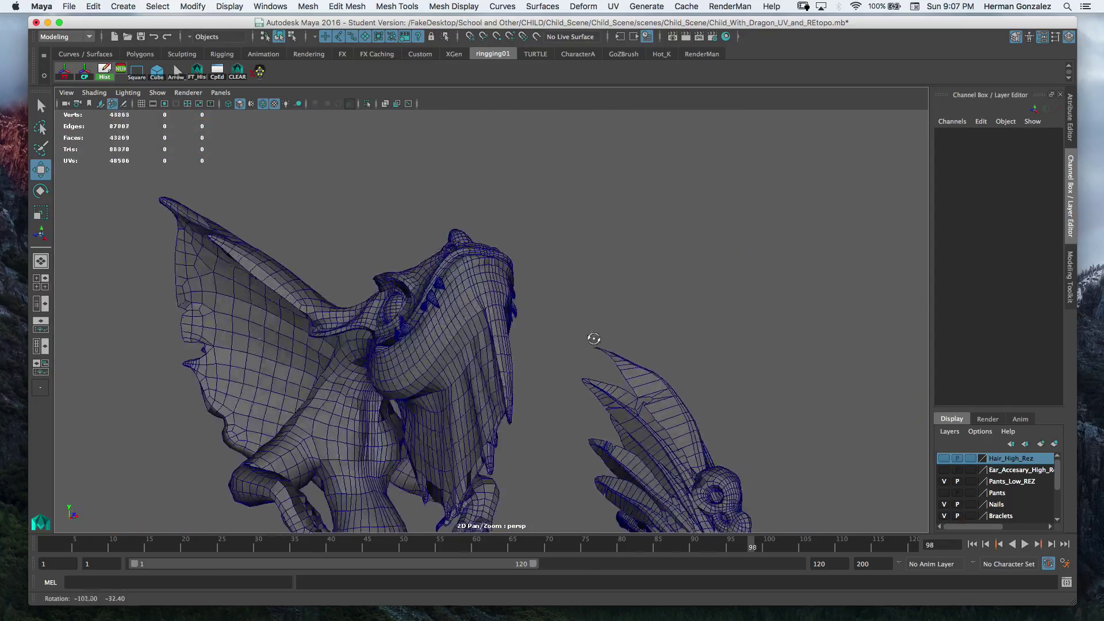
{"action": "scroll", "coordinate": [624, 336], "scroll_direction": "up", "scroll_amount": 6}
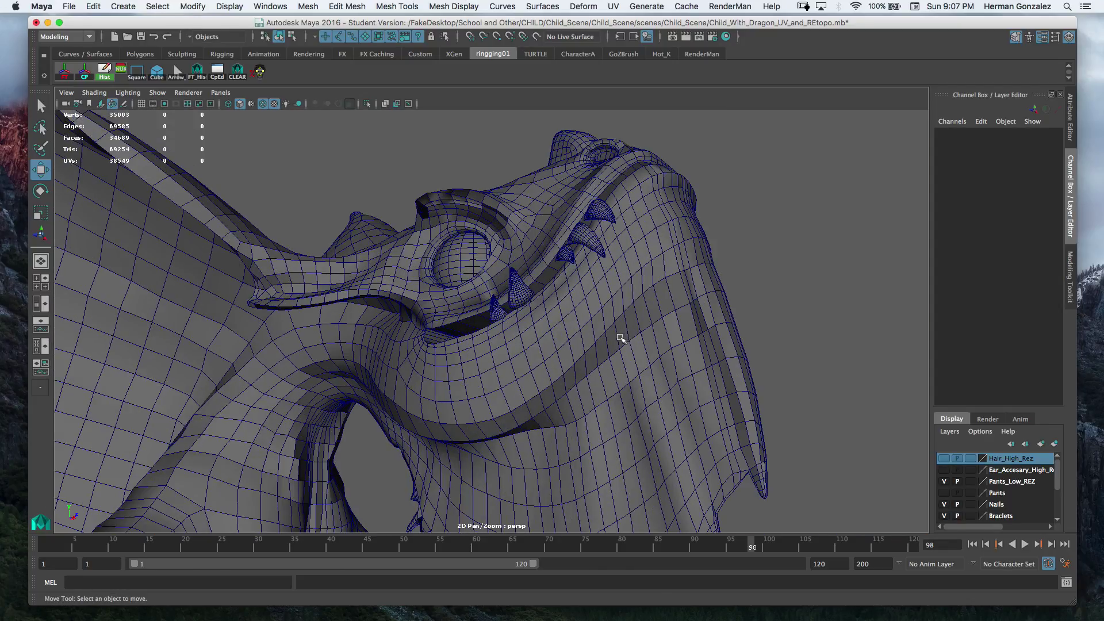
{"action": "middle_click_drag", "start_coordinate": [621, 338], "coordinate": [591, 227], "text": "alt"}
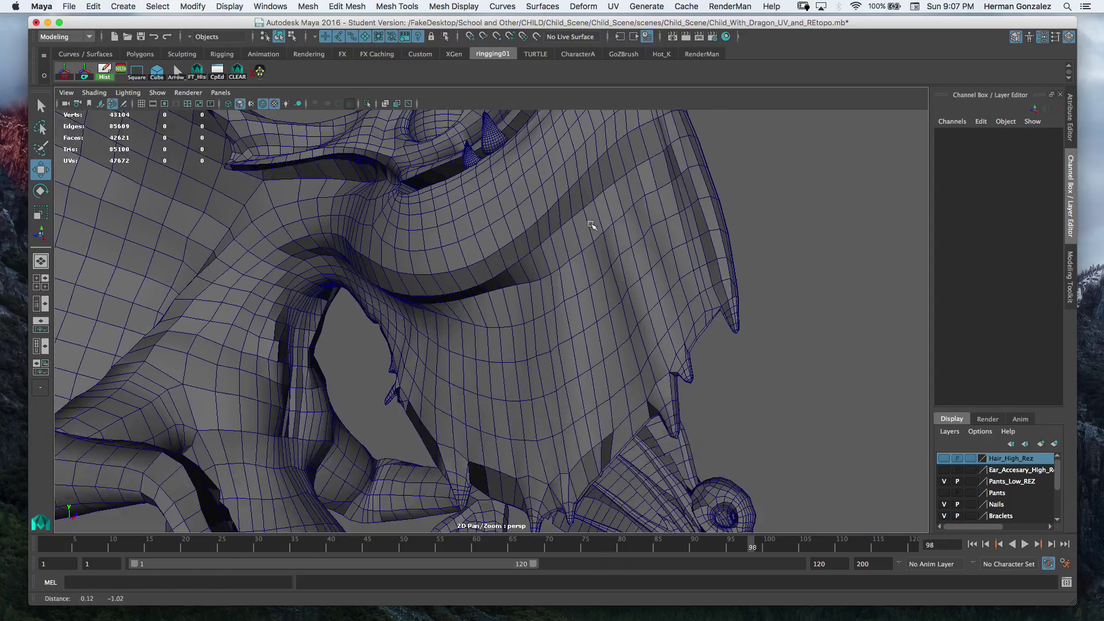
{"action": "left_click_drag", "start_coordinate": [596, 184], "coordinate": [386, 276], "text": "alt"}
{"action": "middle_click_drag", "start_coordinate": [387, 325], "coordinate": [405, 124], "text": "alt"}
{"action": "middle_click_drag", "start_coordinate": [400, 357], "coordinate": [398, 260], "text": "alt"}
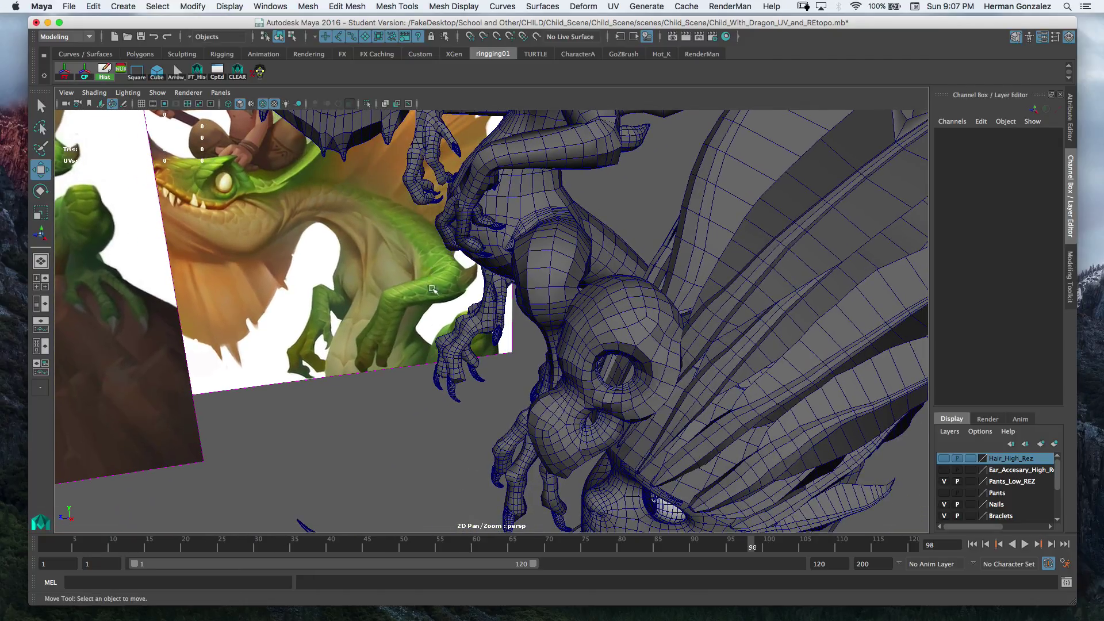
Step: Examine the topology of the dragon's legs, claws, tail, snout and eye, comparing the model with the concept art
{"action": "left_click_drag", "start_coordinate": [418, 288], "coordinate": [462, 285], "text": "alt"}
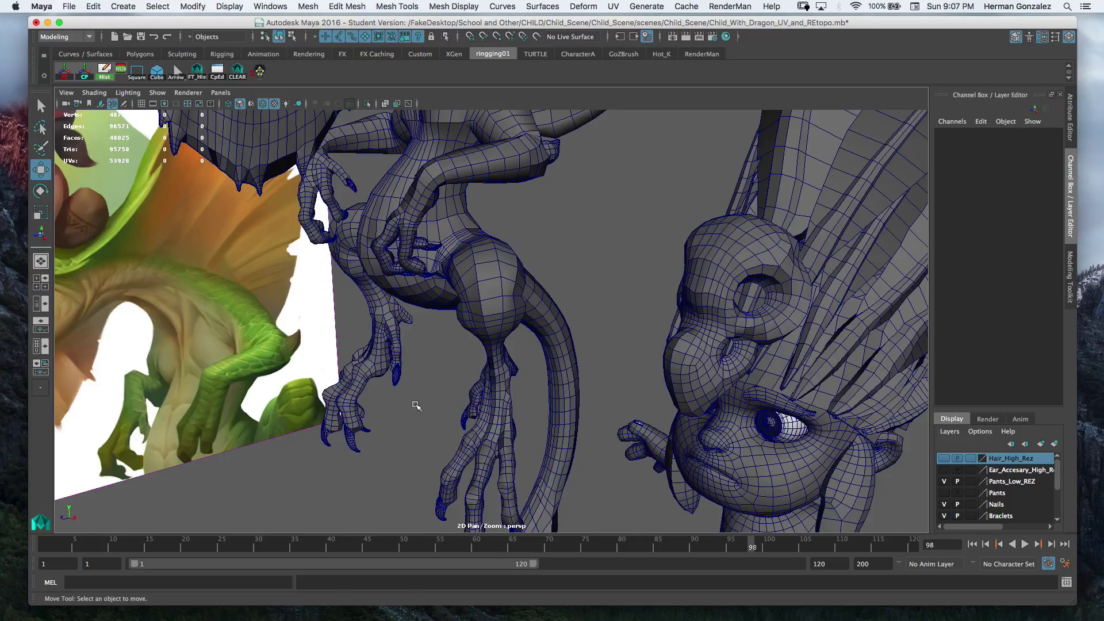
{"action": "left_click_drag", "start_coordinate": [452, 450], "coordinate": [461, 415], "text": "alt"}
{"action": "middle_click_drag", "start_coordinate": [462, 415], "coordinate": [458, 480], "text": "alt"}
{"action": "left_click_drag", "start_coordinate": [458, 480], "coordinate": [450, 257], "text": "alt"}
{"action": "right_click_drag", "start_coordinate": [450, 256], "coordinate": [519, 419], "text": "alt"}
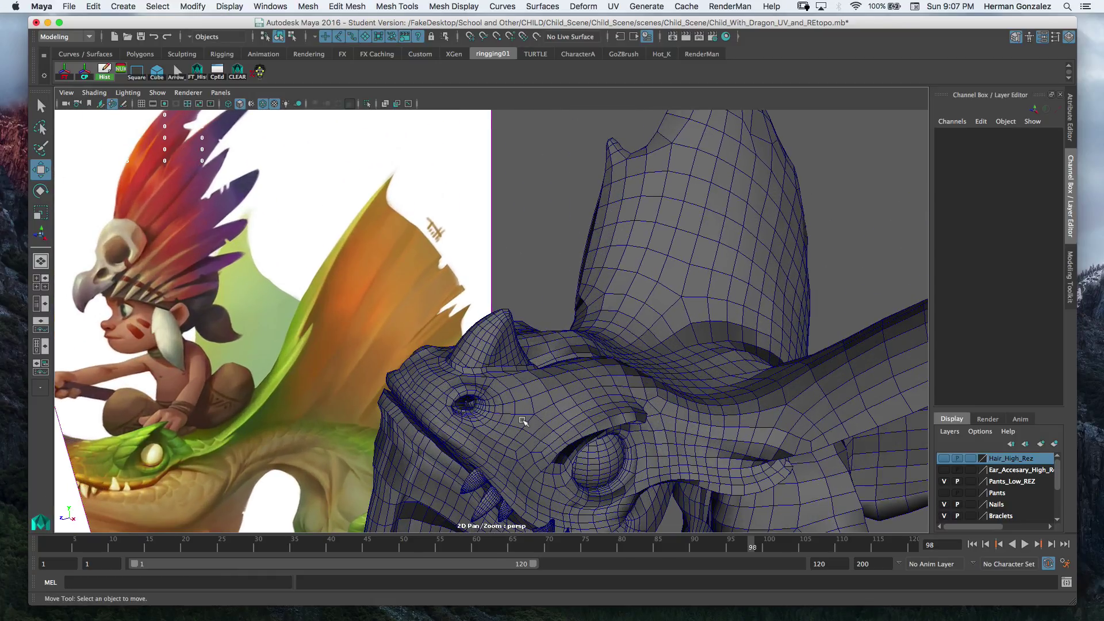
{"action": "left_click_drag", "start_coordinate": [520, 419], "coordinate": [468, 316], "text": "alt"}
{"action": "right_click_drag", "start_coordinate": [469, 316], "coordinate": [402, 352], "text": "alt"}
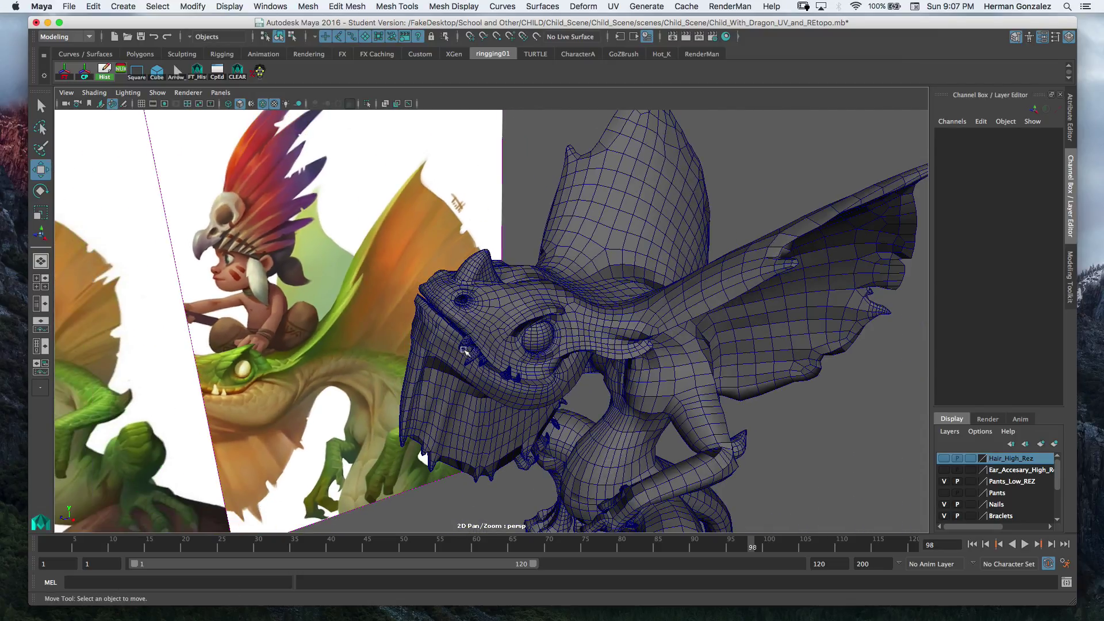
{"action": "middle_click_drag", "start_coordinate": [402, 352], "coordinate": [618, 307], "text": "alt"}
{"action": "left_click_drag", "start_coordinate": [618, 306], "coordinate": [724, 375], "text": "alt"}
{"action": "right_click_drag", "start_coordinate": [724, 374], "coordinate": [677, 399], "text": "alt"}
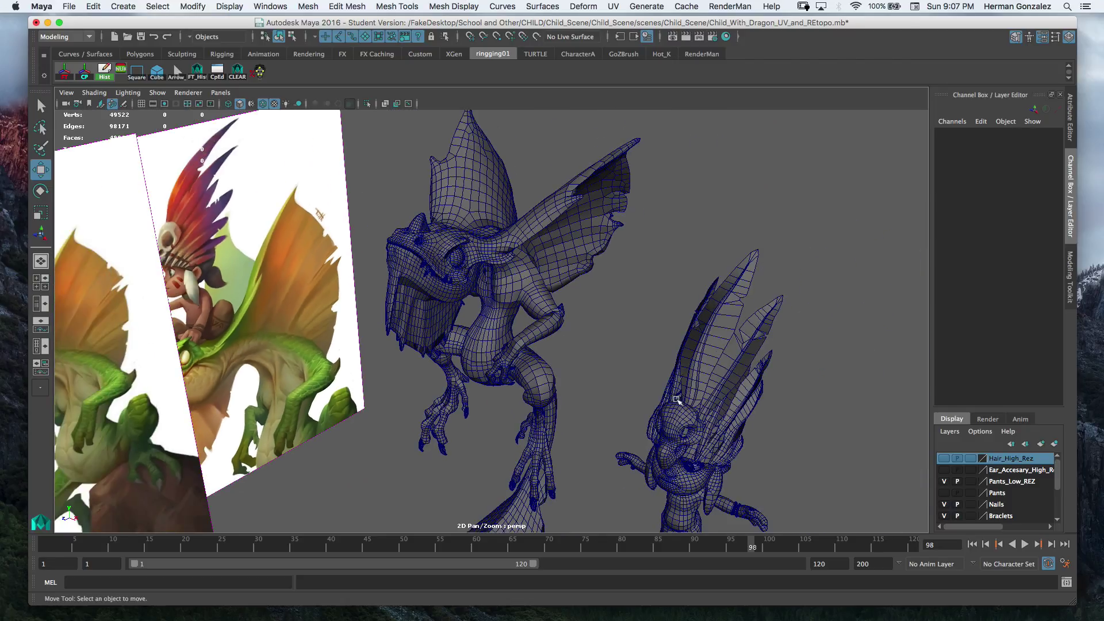
Step: Check the child's body mesh in wireframe, then return both models to plain shading with nothing selected
{"action": "left_click_drag", "start_coordinate": [678, 399], "coordinate": [697, 406], "text": "alt"}
{"action": "left_click_drag", "start_coordinate": [611, 269], "coordinate": [574, 280], "text": "alt"}
{"action": "left_click", "coordinate": [599, 325]}
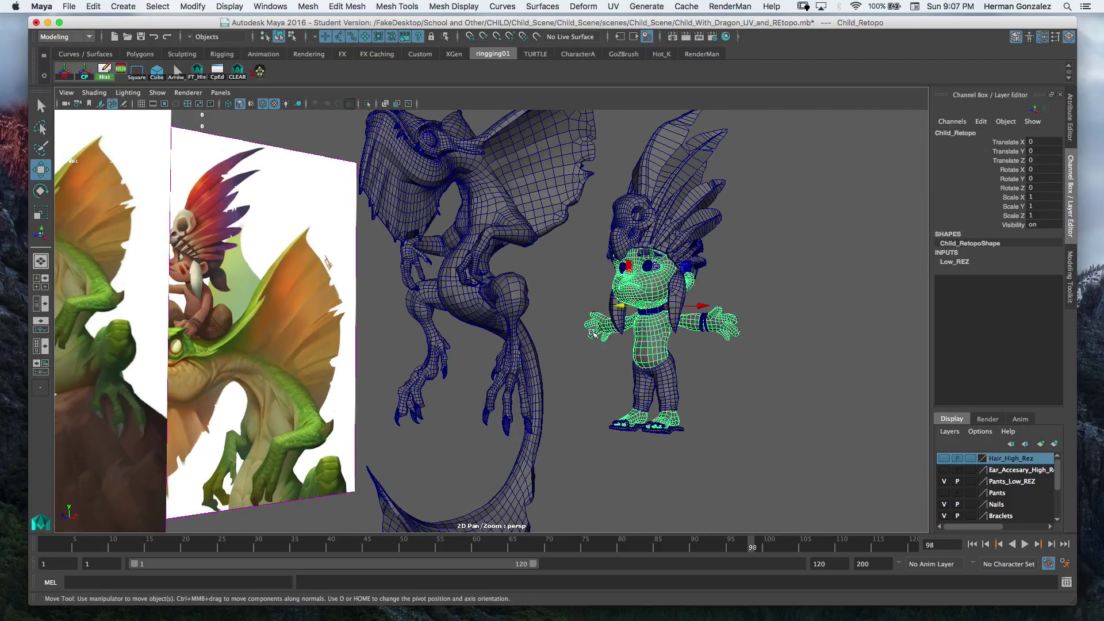
{"action": "left_click_drag", "start_coordinate": [578, 348], "coordinate": [597, 348], "text": "alt"}
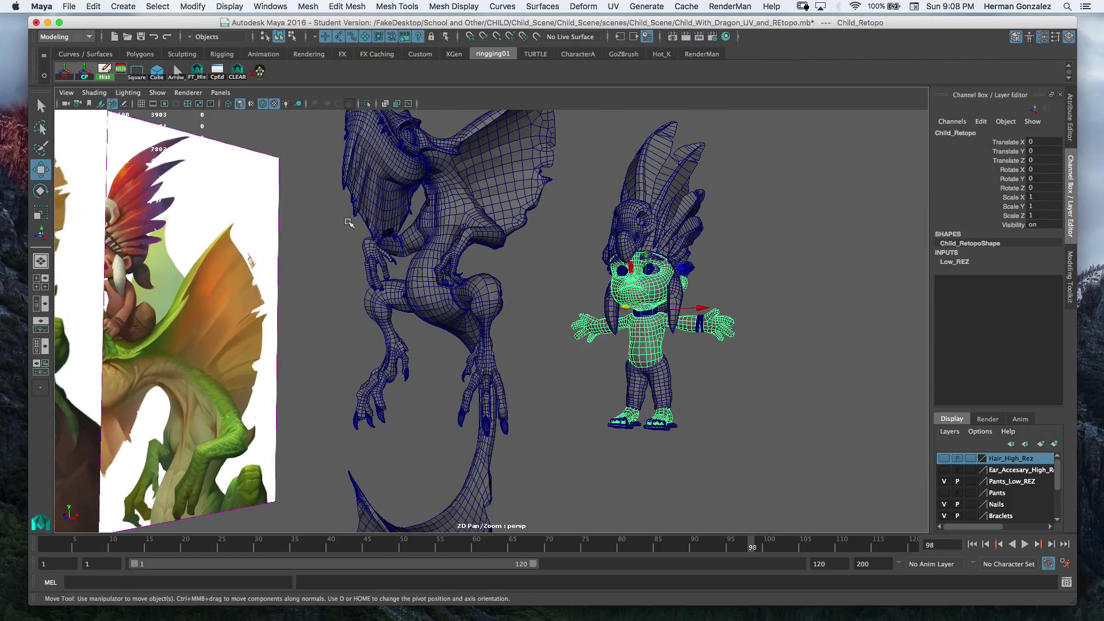
{"action": "left_click", "coordinate": [264, 104]}
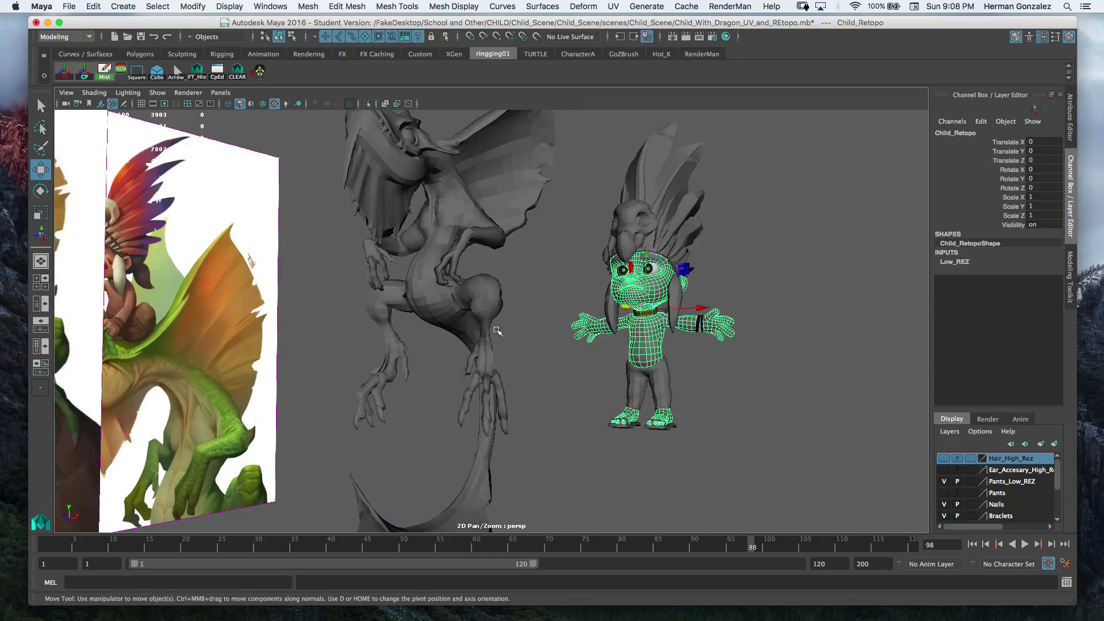
{"action": "left_click", "coordinate": [575, 364]}
{"action": "left_click_drag", "start_coordinate": [571, 367], "coordinate": [489, 386], "text": "alt"}
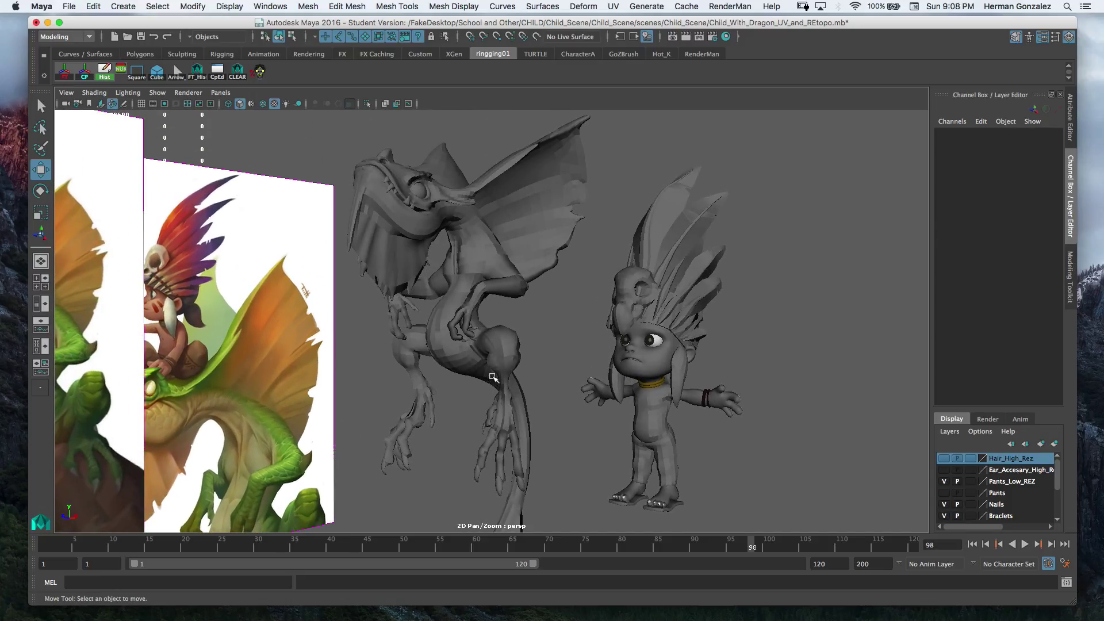
{"action": "left_click_drag", "start_coordinate": [520, 377], "coordinate": [553, 408], "text": "alt"}
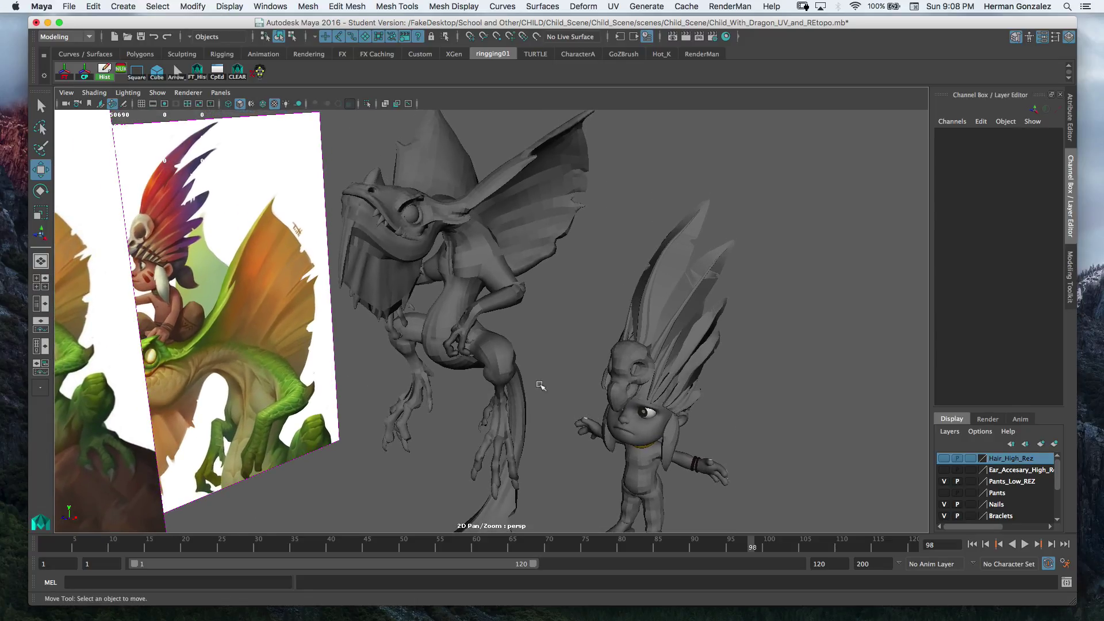
{"action": "left_click_drag", "start_coordinate": [337, 260], "coordinate": [380, 265], "text": "alt"}
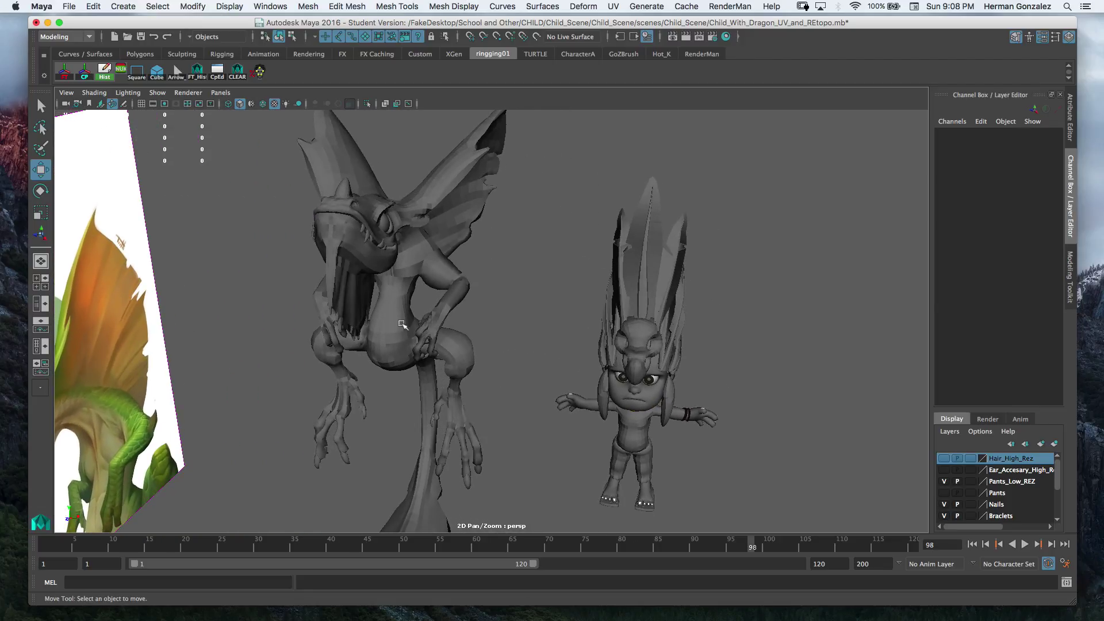